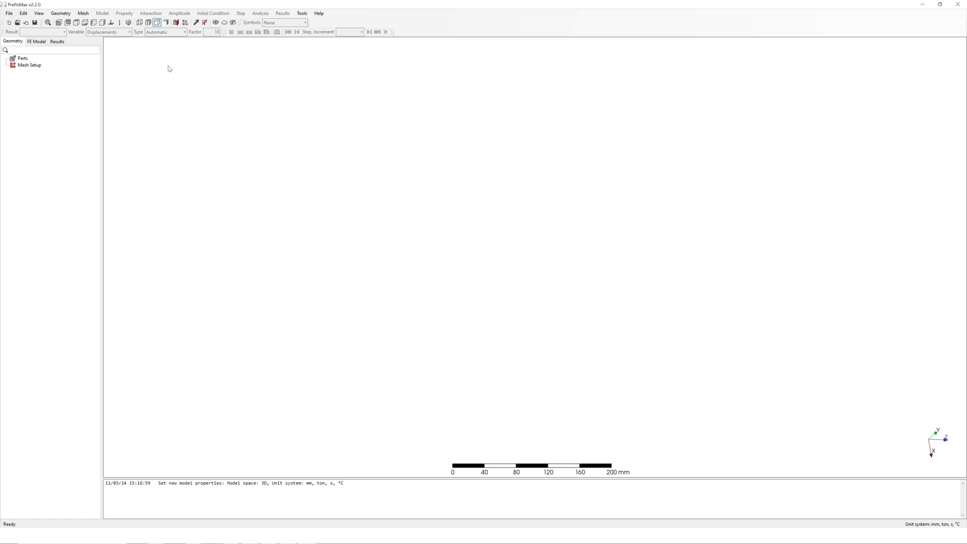
- Import the welding-lug.stp geometry file from the TEMP folder
click(10, 13)
click(37, 51)
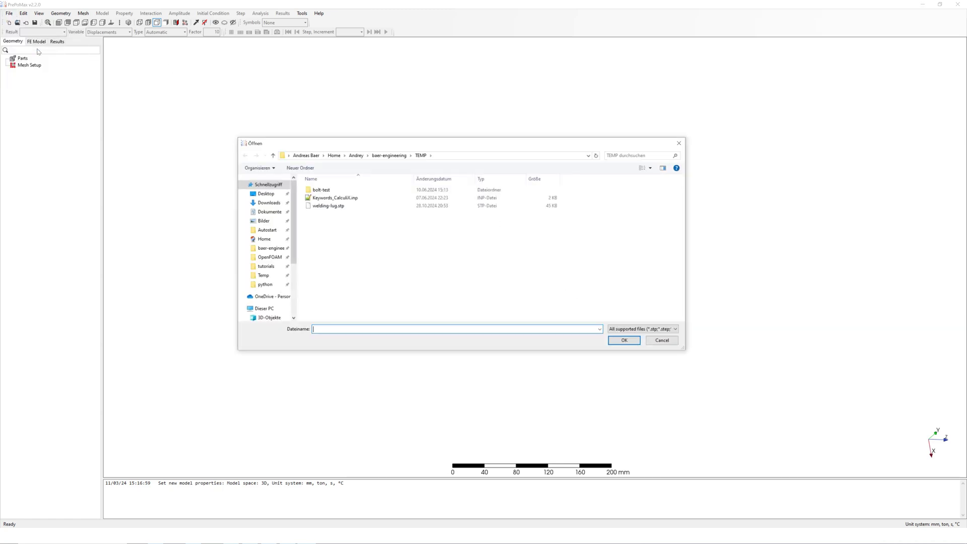
click(332, 207)
click(622, 337)
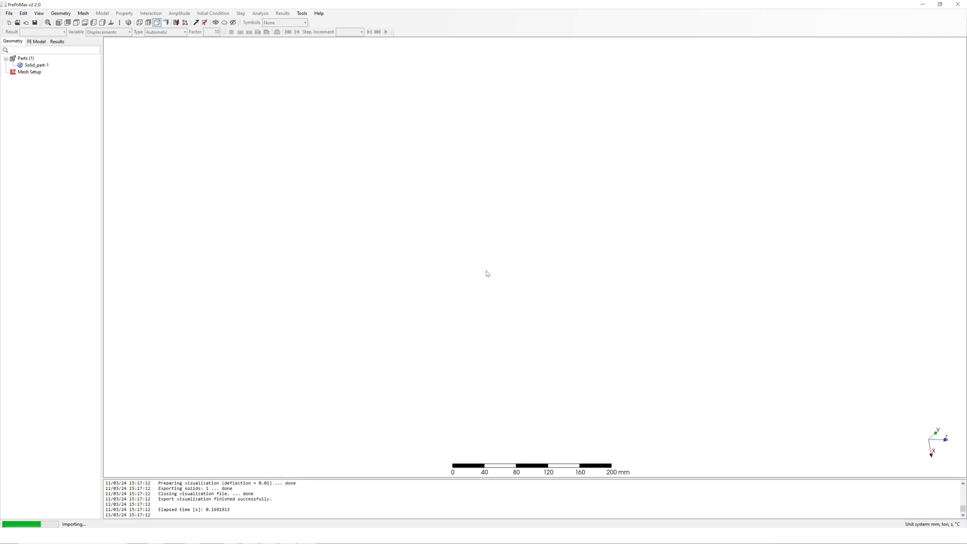
- Add meshing parameters for the whole lug part with a maximum element size of 20 mm and a minimum of 1 mm
shift+middle_drag(545, 256, 513, 194)
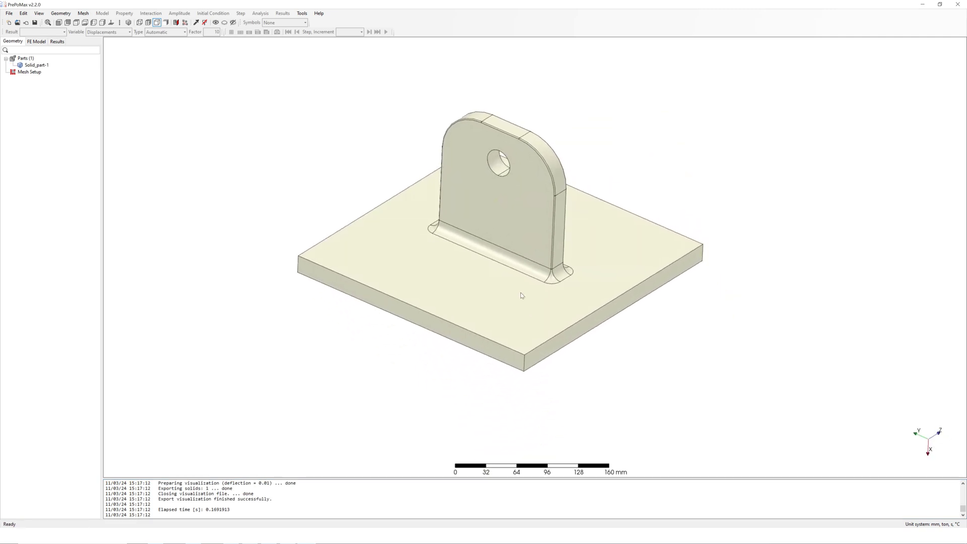
mouse_move(522, 295)
middle_down()
mouse_move(512, 298)
mouse_move(516, 307)
middle_up()
click(84, 14)
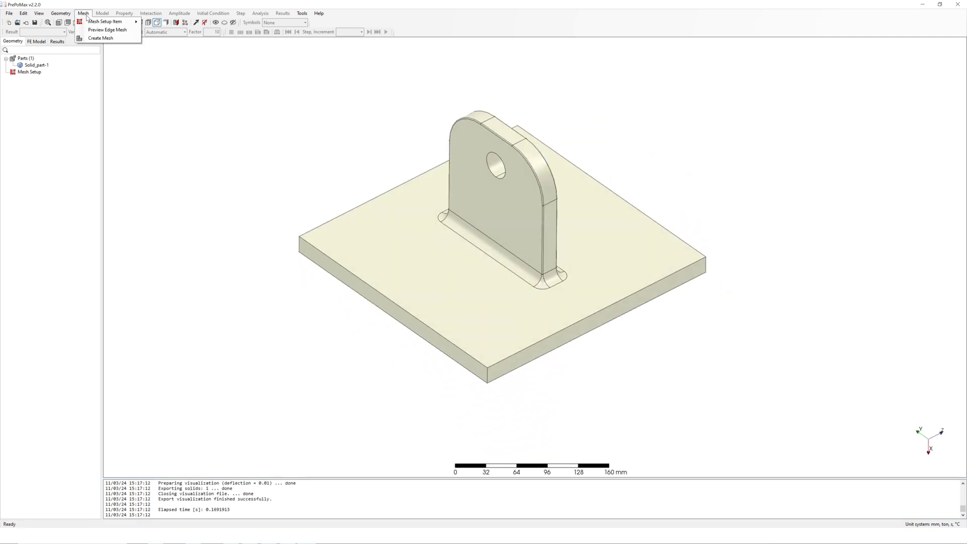
mouse_move(100, 22)
click(154, 25)
click(174, 97)
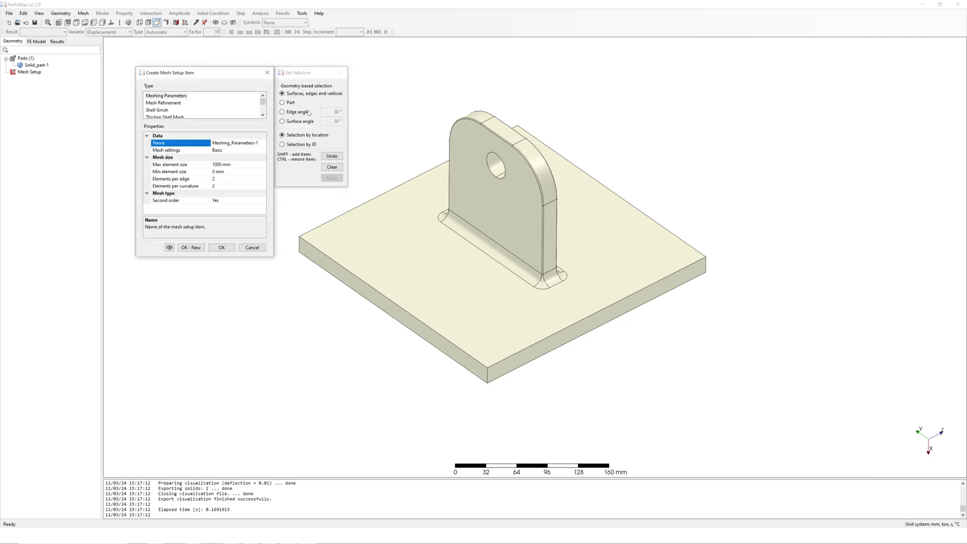
click(410, 236)
click(216, 164)
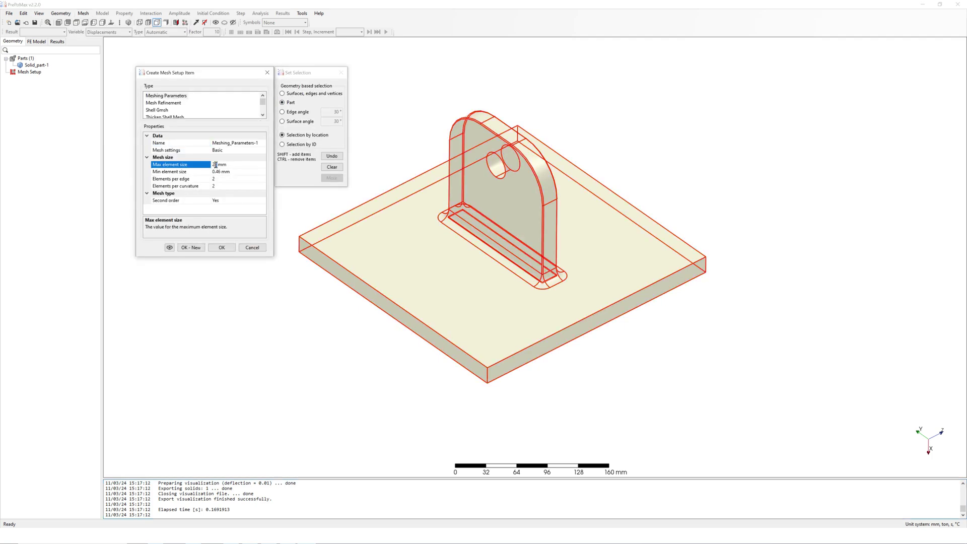
click(220, 172)
text(1)
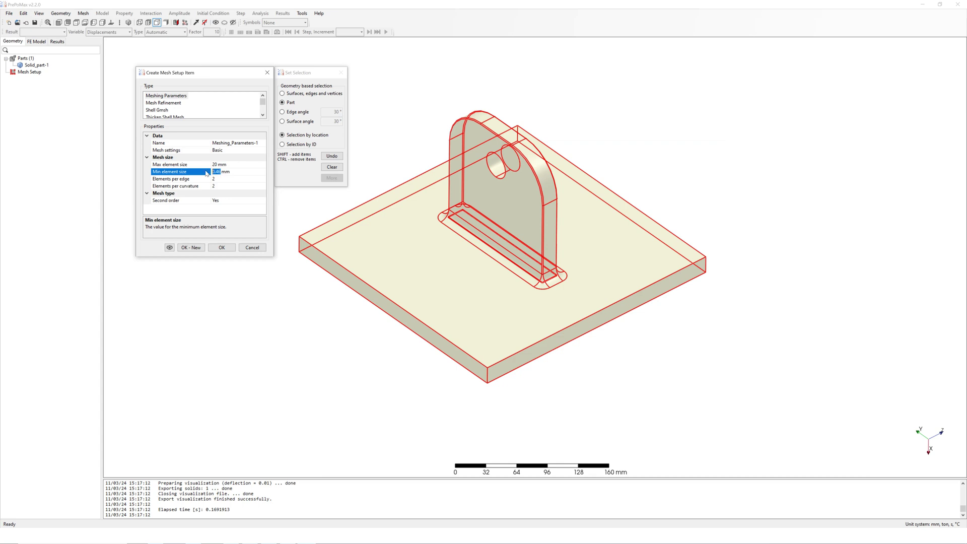
key(Return)
click(191, 247)
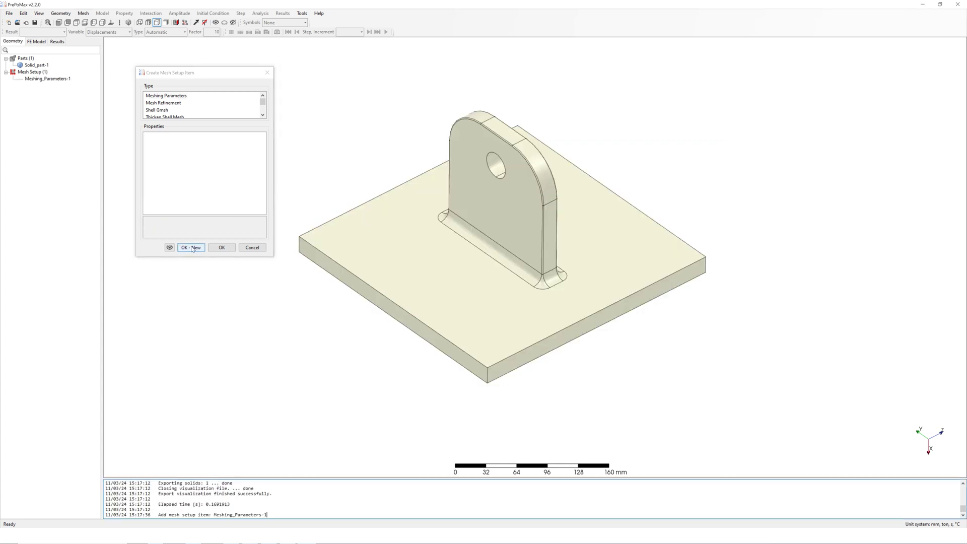
- Start a 1 mm mesh refinement and select the weld fillet surfaces along one long side and around the adjacent lug end
click(177, 105)
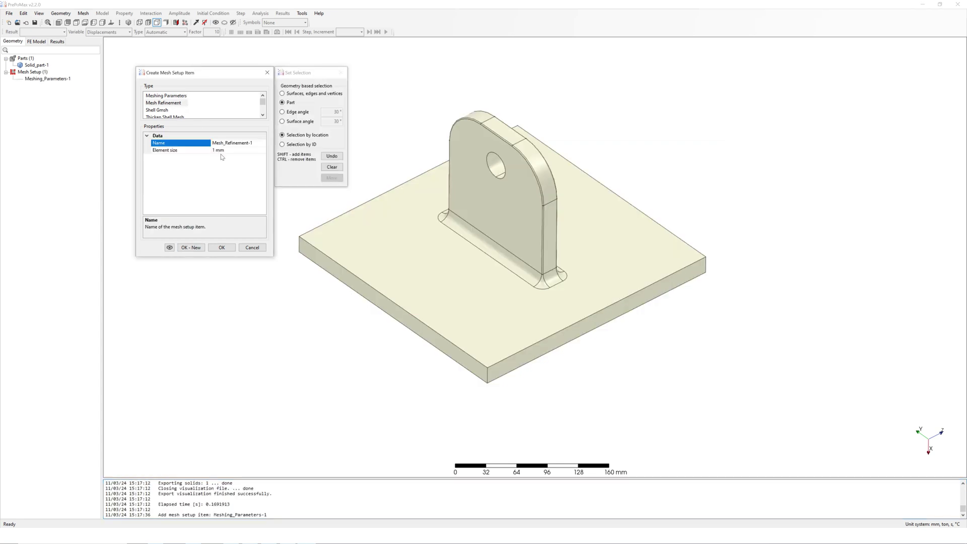
click(291, 93)
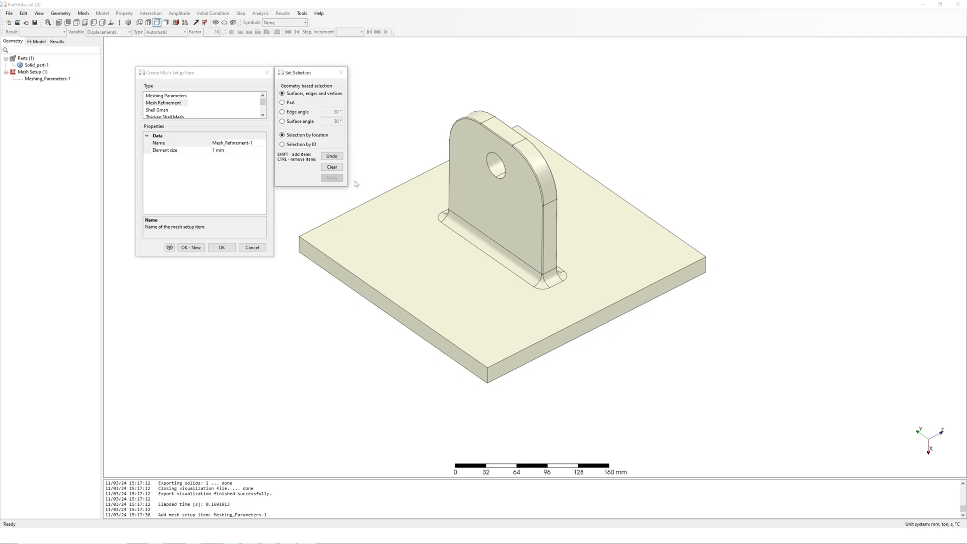
click(484, 247)
scroll(536, 278, up, 8)
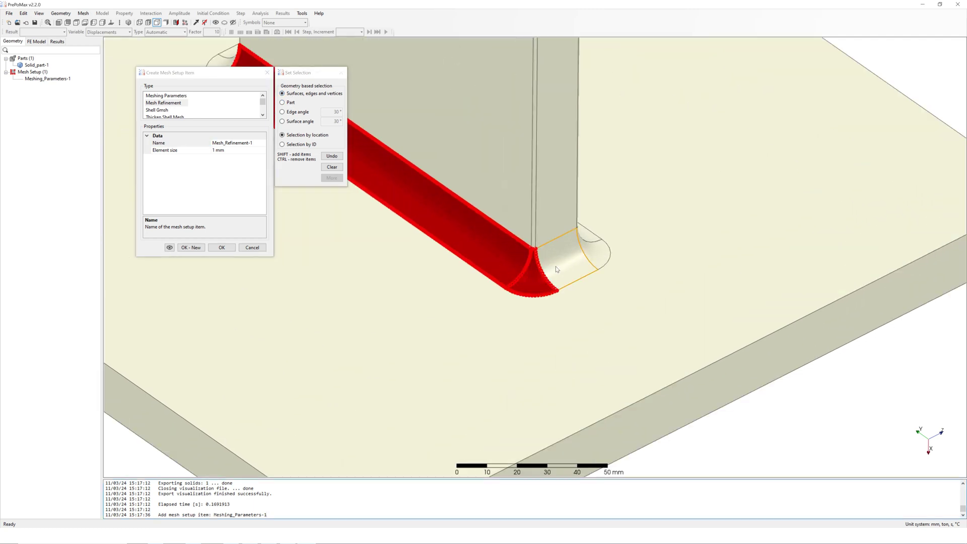
shift+click(556, 269)
shift+click(598, 254)
- Add the weld fillet surfaces on the opposite long side and far end to the mesh refinement and accept it
middle_drag(622, 317, 470, 245)
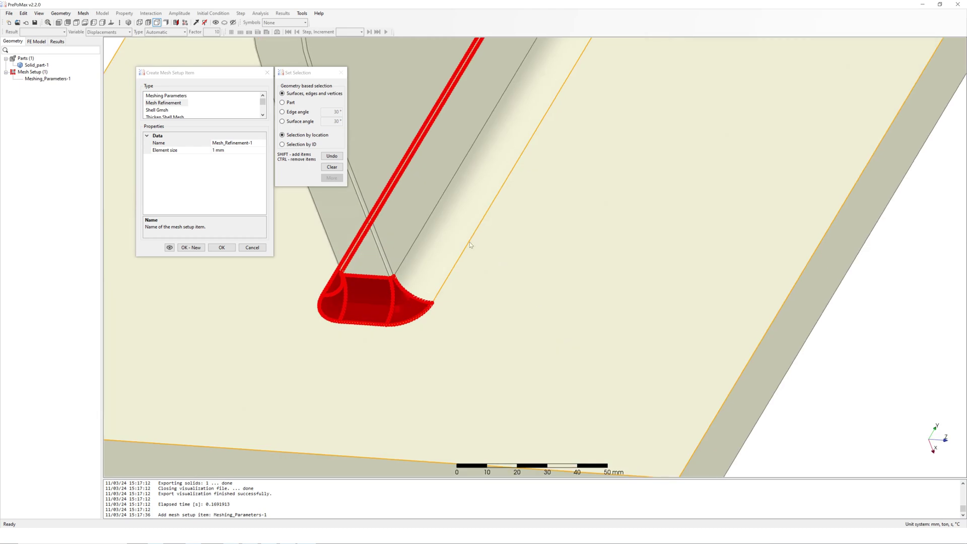
scroll(496, 277, down, 8)
middle_drag(503, 274, 532, 230)
scroll(510, 160, up, 5)
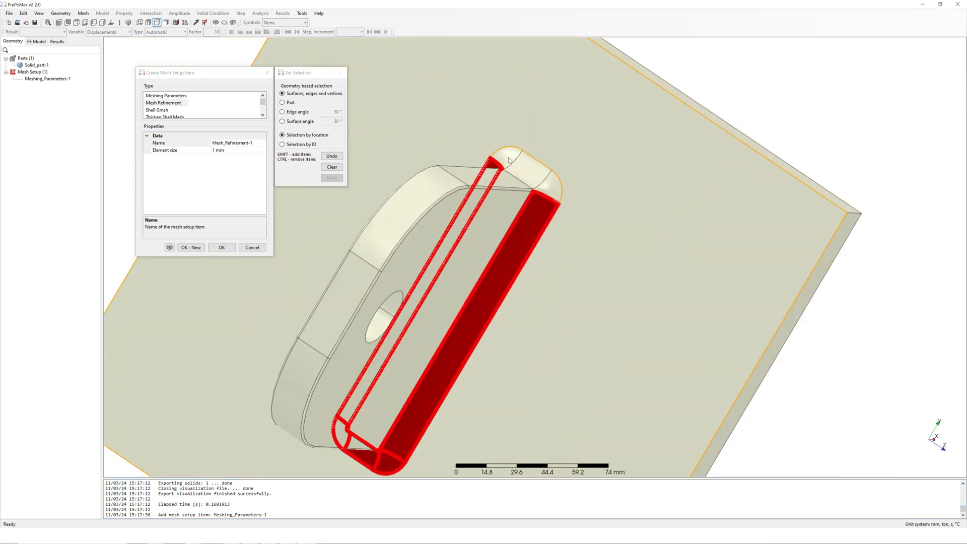
click(508, 160)
click(526, 168)
scroll(552, 188, down, 3)
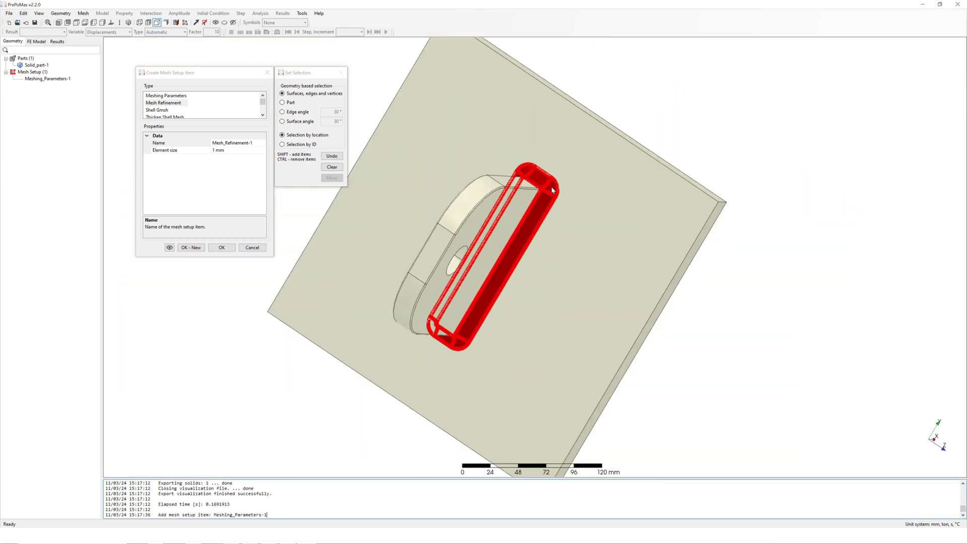
middle_drag(552, 190, 479, 322)
scroll(456, 323, up, 10)
scroll(457, 323, down, 4)
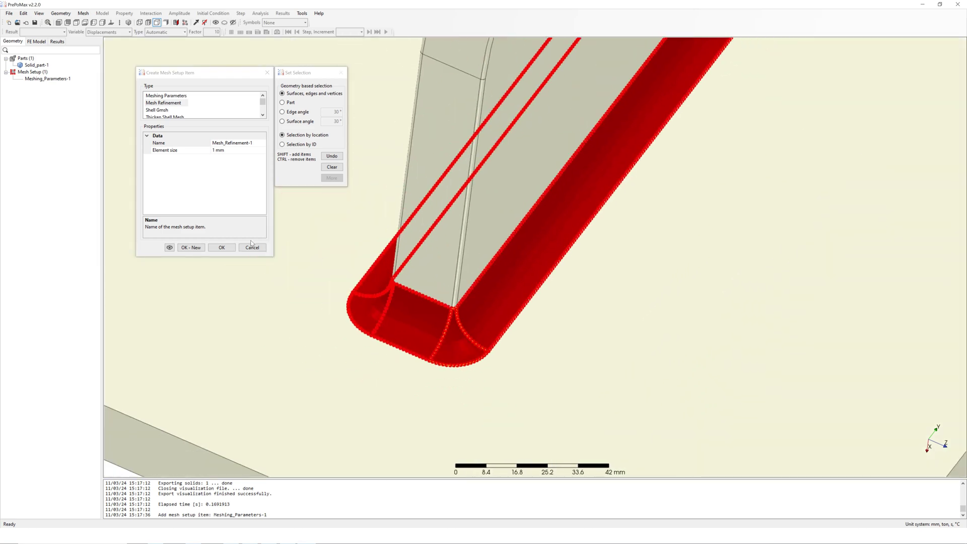
click(222, 248)
- Generate the finite element mesh for the lug part from the defined mesh setup
scroll(297, 258, down, 10)
scroll(252, 200, down, 3)
shift+middle_drag(252, 201, 358, 149)
click(358, 149)
click(83, 13)
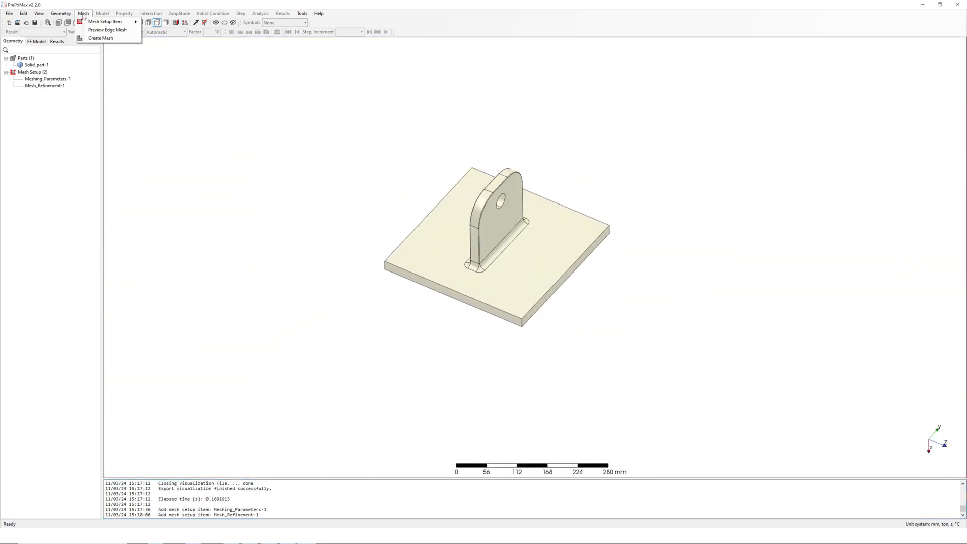
click(100, 38)
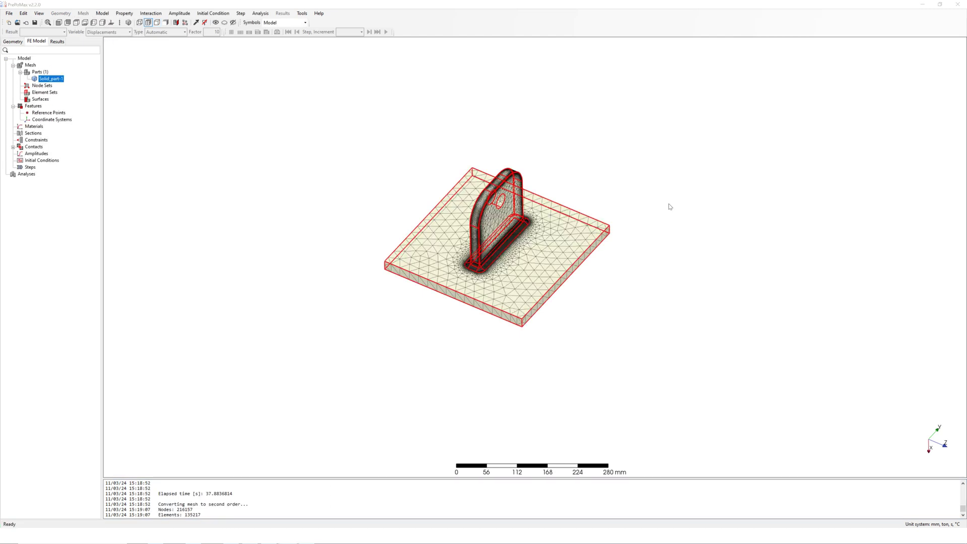
- Inspect the mesh density around the weld fillet and inside the part using a temporary section view
click(670, 207)
scroll(481, 257, up, 11)
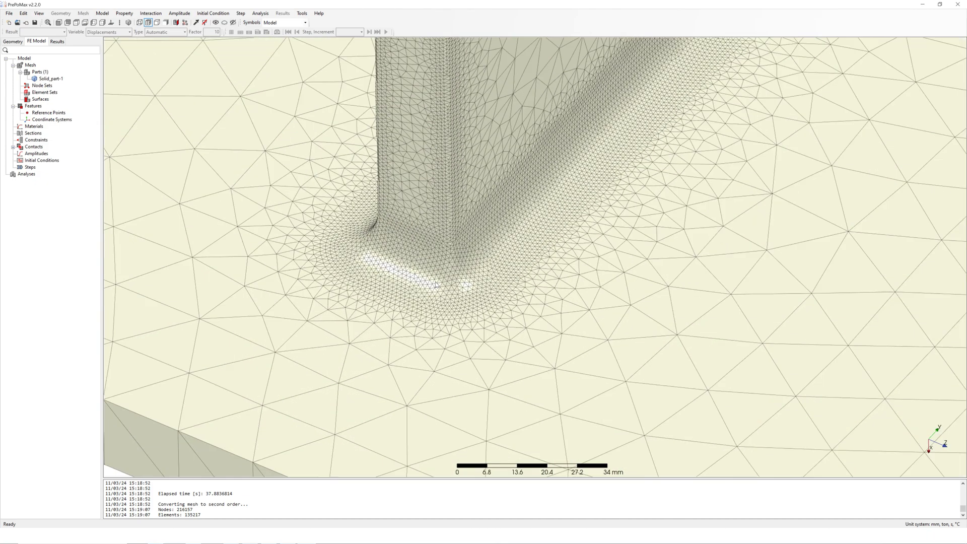
scroll(434, 275, down, 8)
middle_drag(453, 365, 556, 295)
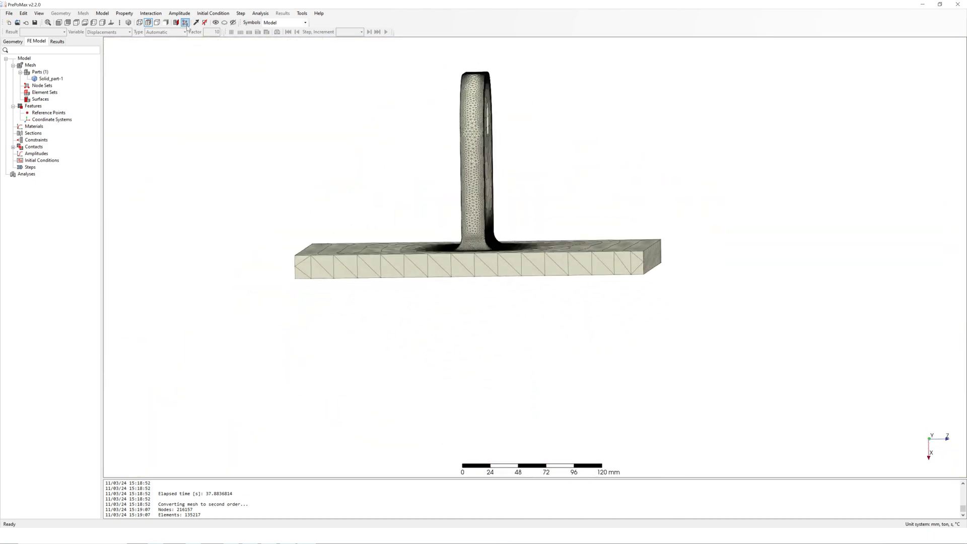
click(175, 22)
middle_drag(425, 232, 460, 276)
scroll(482, 250, up, 11)
scroll(461, 261, down, 12)
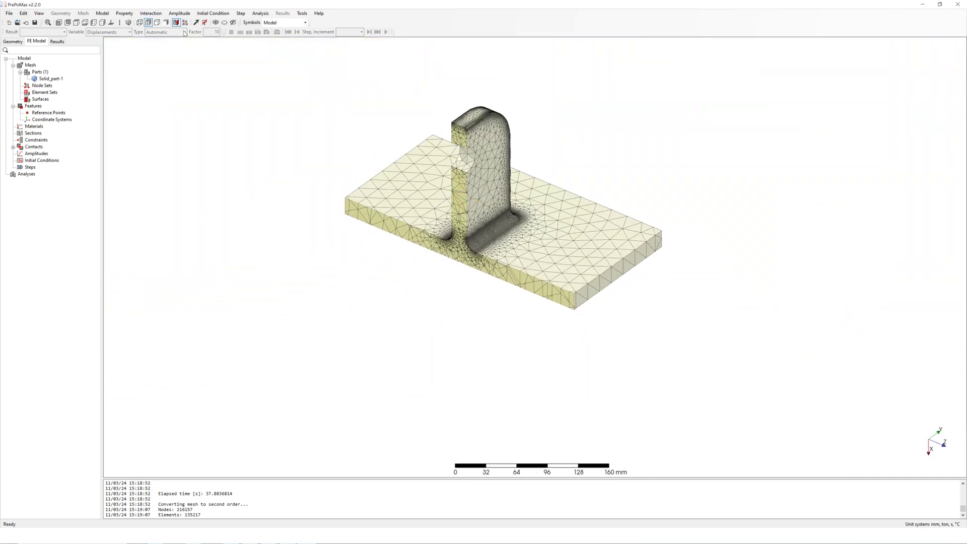
click(176, 22)
middle_drag(549, 216, 538, 210)
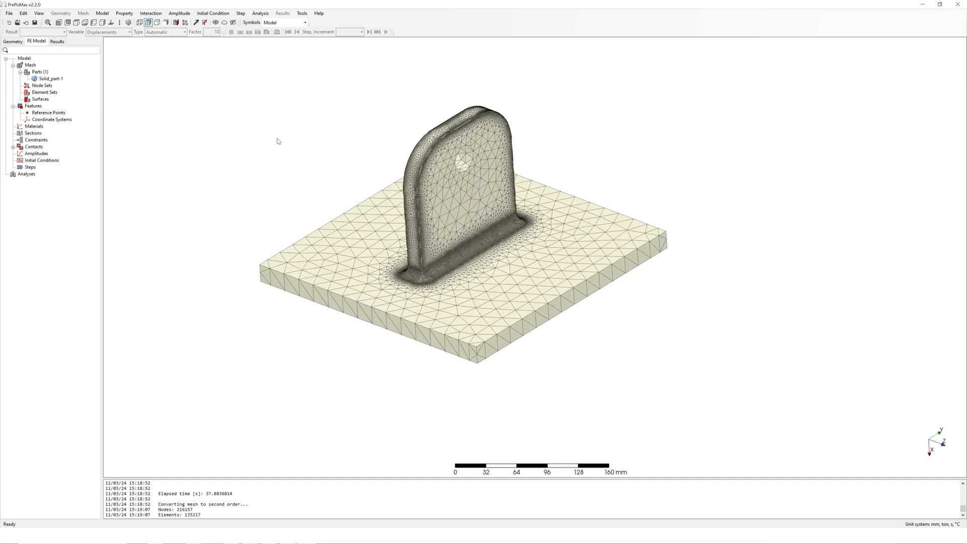
- Create a reference point by coordinates at X -110 mm, Y 0 mm, Z 0 mm in the centre of the lug hole
double_click(48, 113)
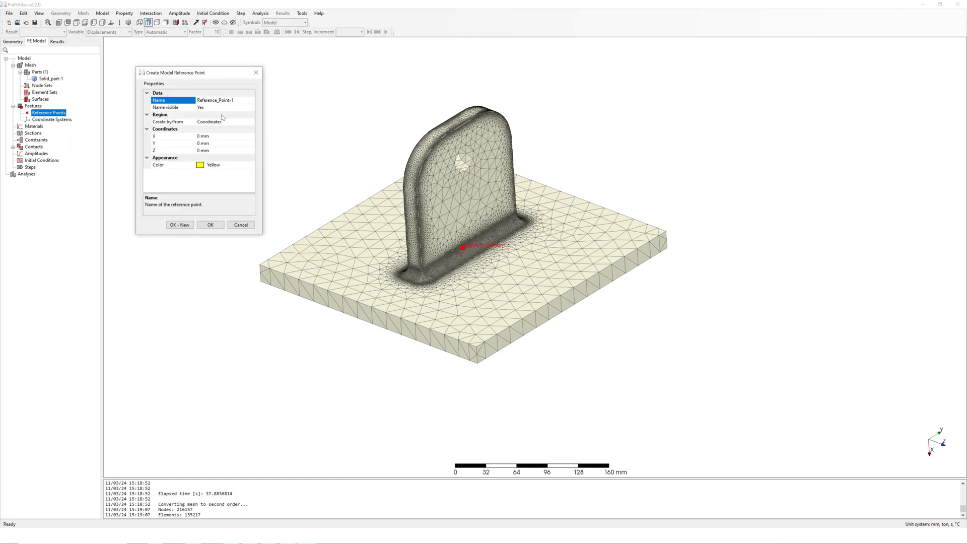
click(212, 135)
text(-11)
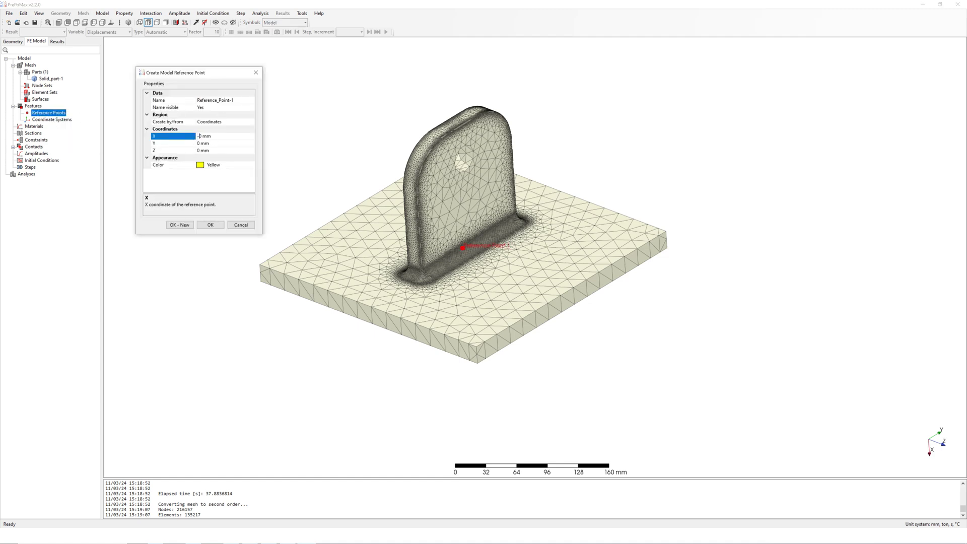
click(218, 145)
middle_drag(494, 248, 472, 242)
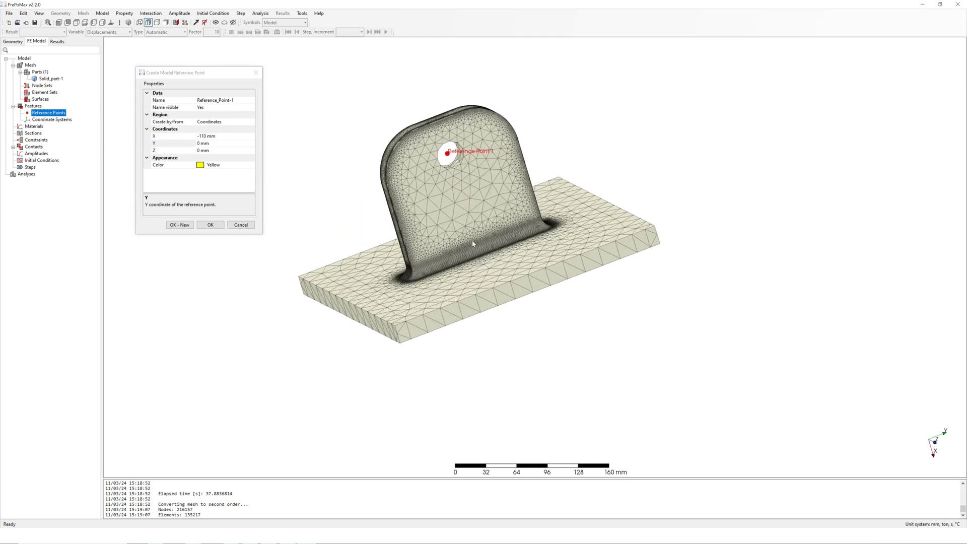
click(211, 224)
- Create a material named steel with elastic behaviour, Young's modulus 210000 MPa and Poisson's ratio 0.3
right_click(42, 133)
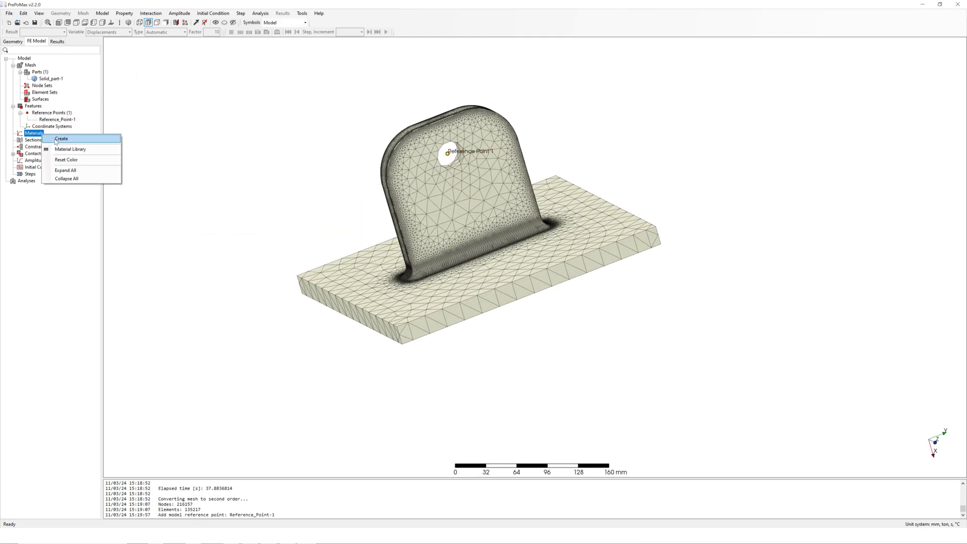
click(65, 141)
text(steel)
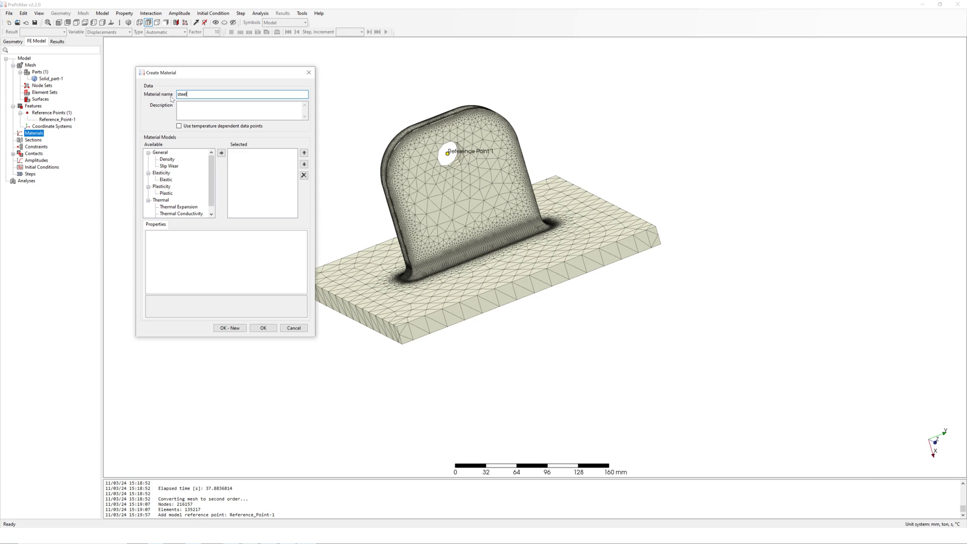
click(166, 179)
click(221, 153)
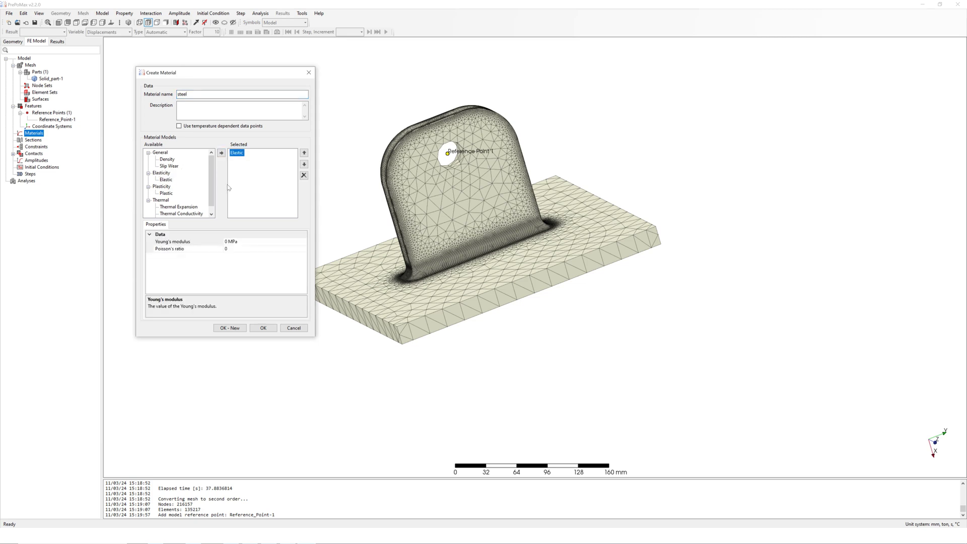
click(227, 242)
text(210000)
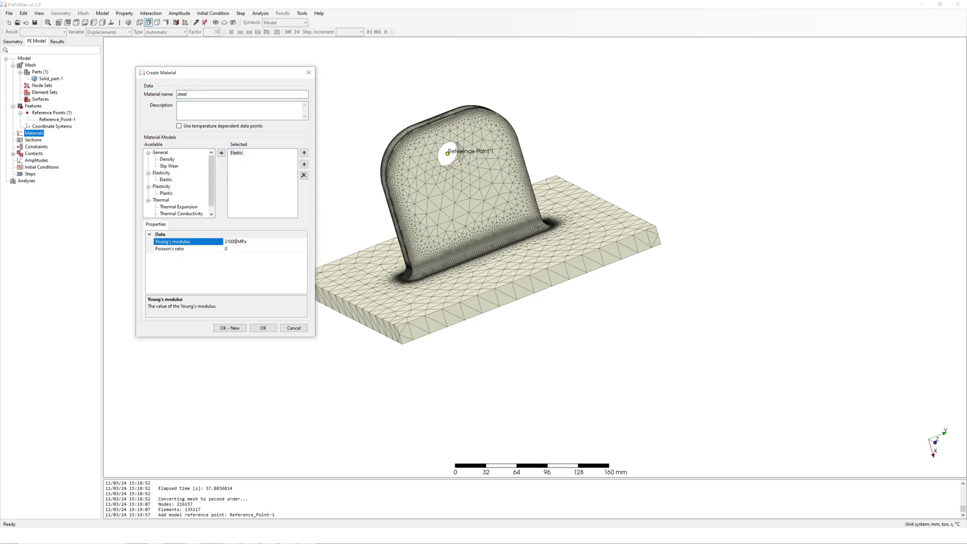
click(227, 249)
text(0.3)
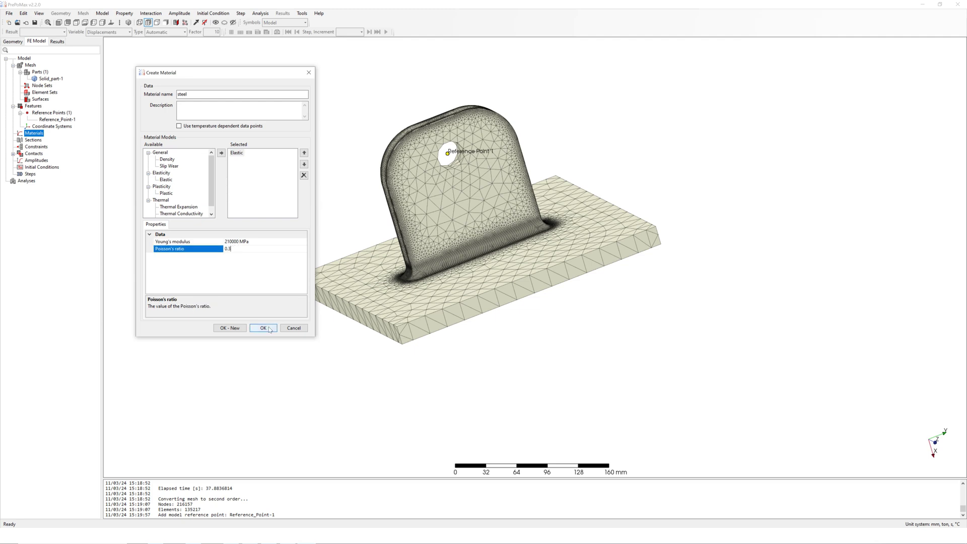
click(263, 327)
- Create a solid section that assigns the steel material to the whole lug part
right_click(40, 147)
click(58, 153)
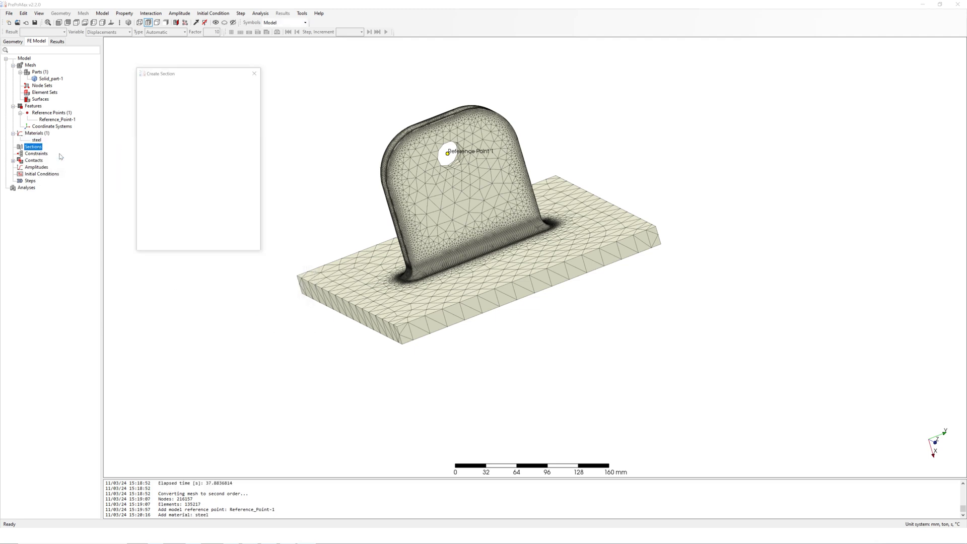
click(393, 184)
click(212, 245)
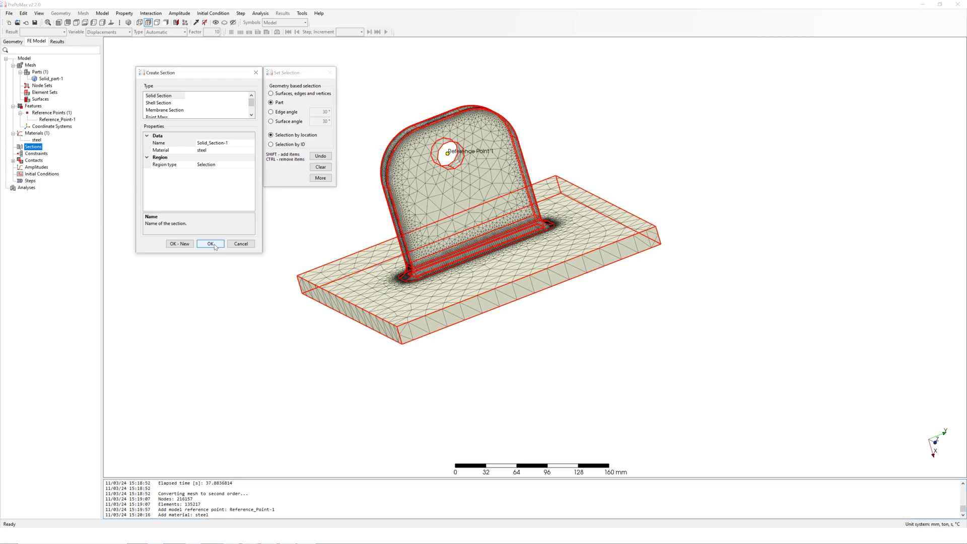
- Create a rigid body constraint tying the cylindrical surface of the lug hole to Reference_Point-1
middle_drag(285, 158, 308, 160)
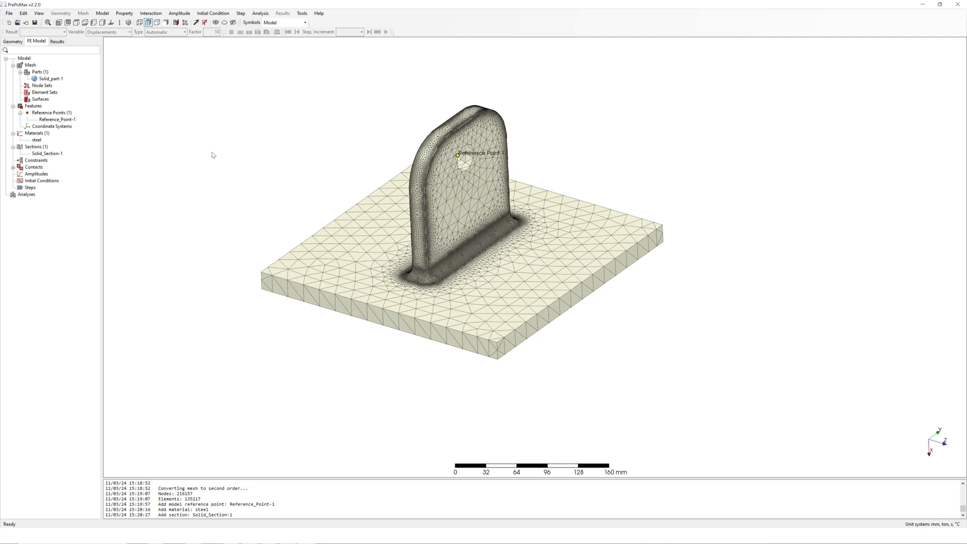
right_click(44, 161)
click(64, 166)
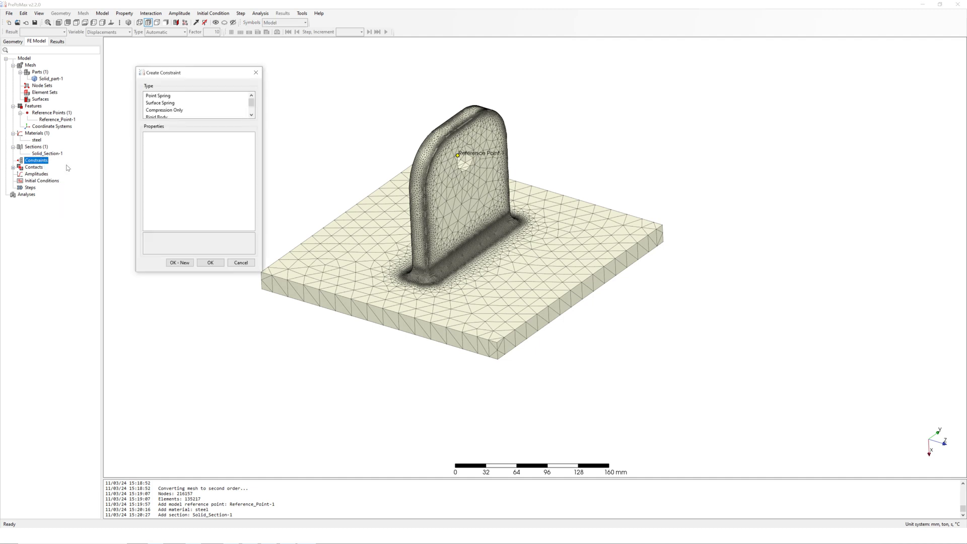
click(161, 117)
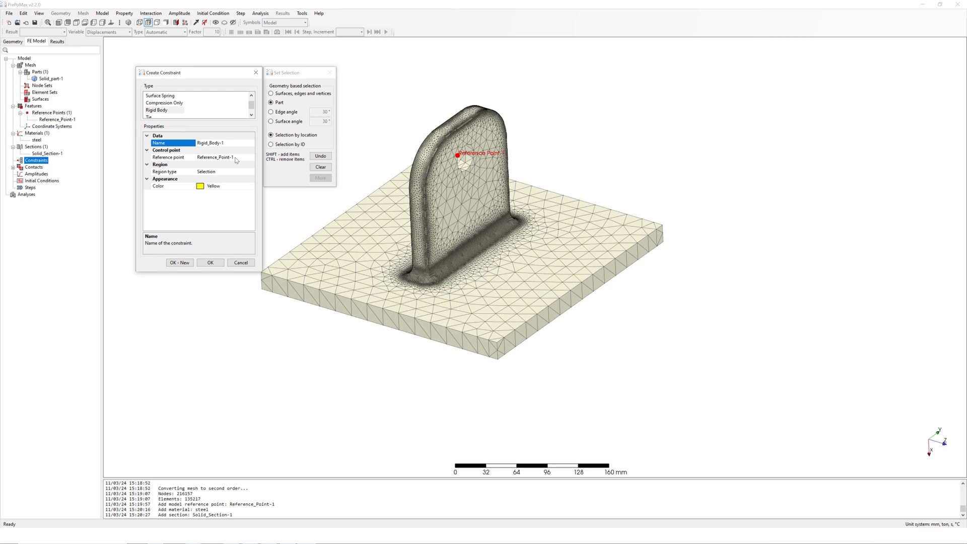
click(291, 93)
scroll(466, 160, up, 3)
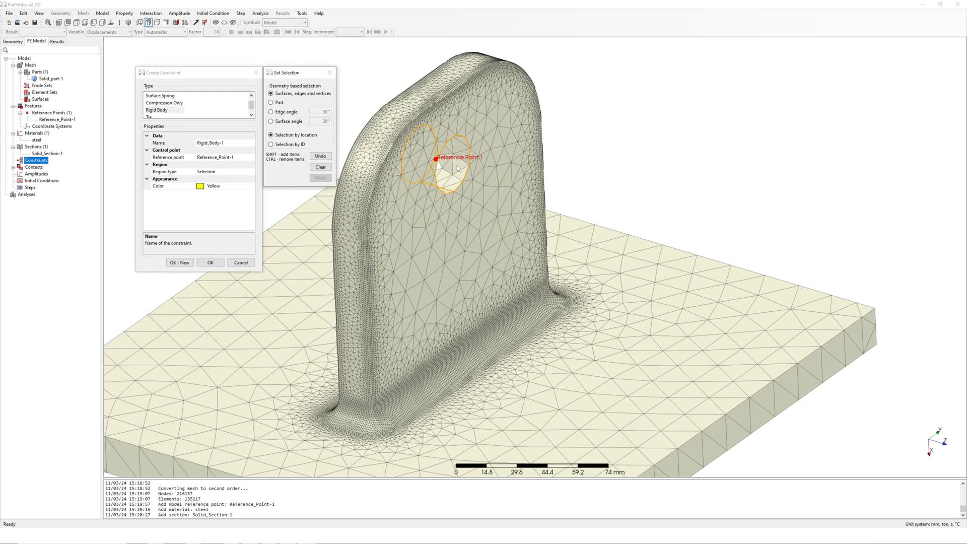
click(457, 167)
middle_drag(406, 256, 353, 259)
click(212, 264)
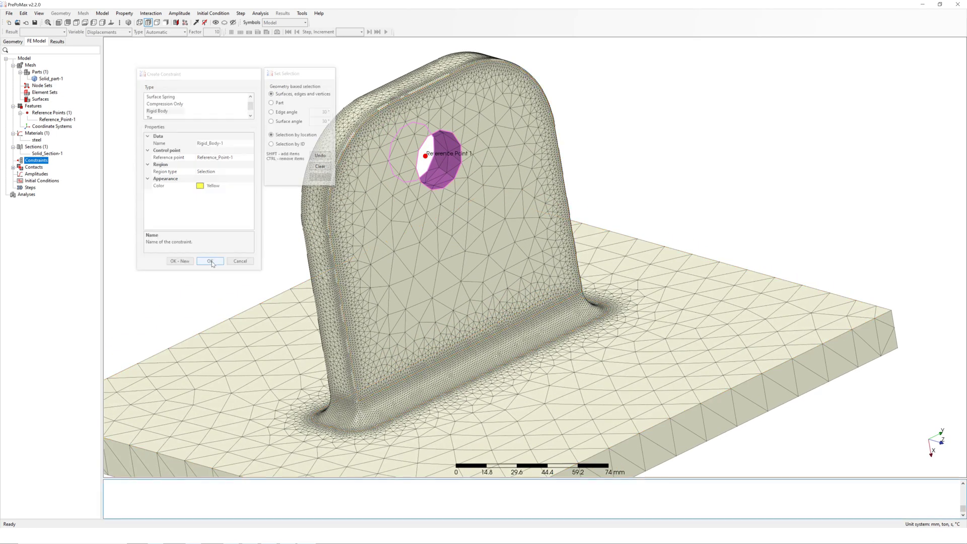
- Create a static step with automatic incrementation and an initial time increment of 0.5 s
scroll(323, 192, down, 4)
mouse_move(323, 192)
middle_down()
mouse_move(397, 189)
mouse_move(320, 184)
mouse_move(323, 174)
middle_up()
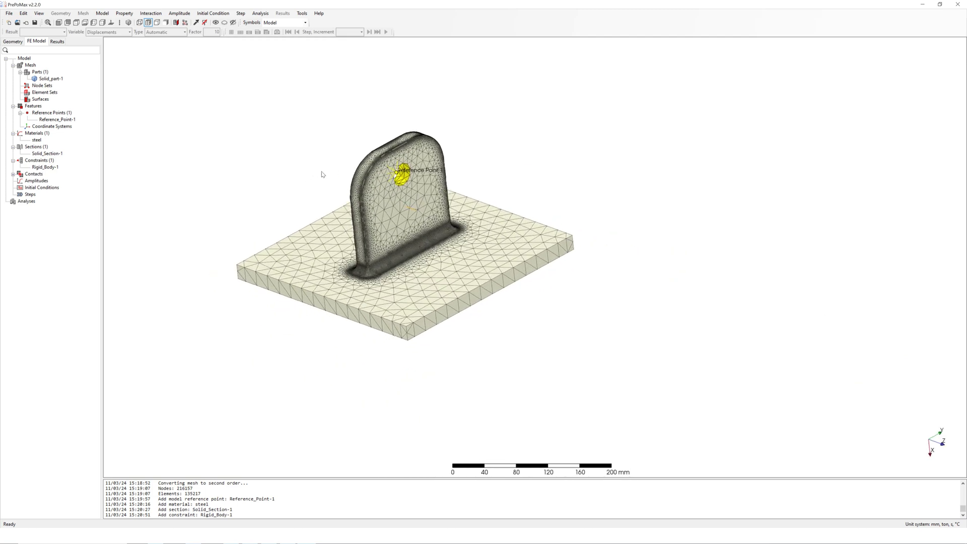
drag(322, 174, 315, 169)
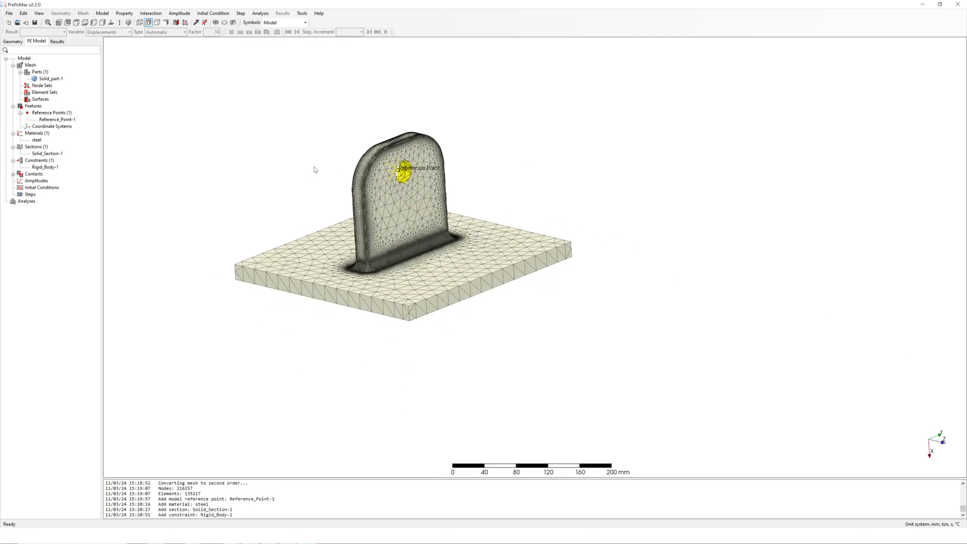
right_click(32, 195)
click(51, 199)
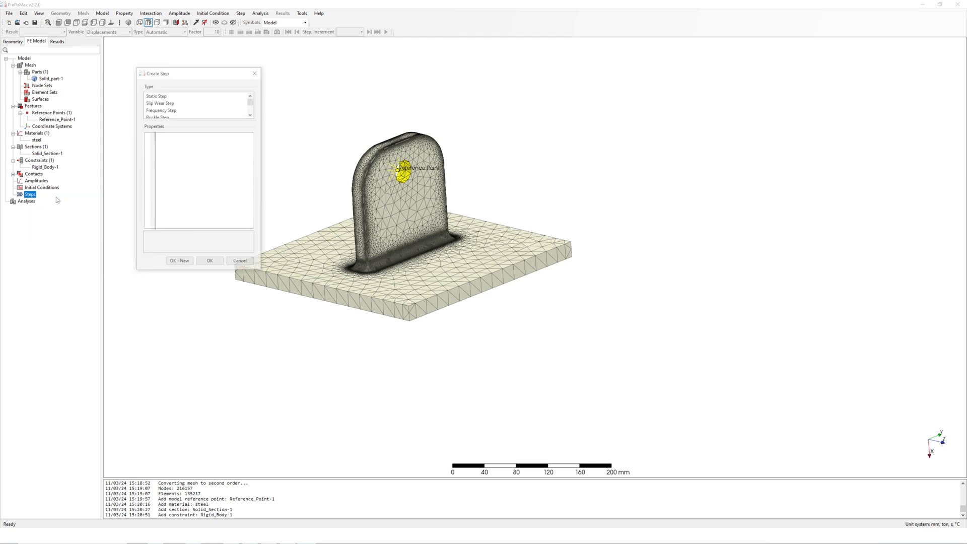
click(160, 95)
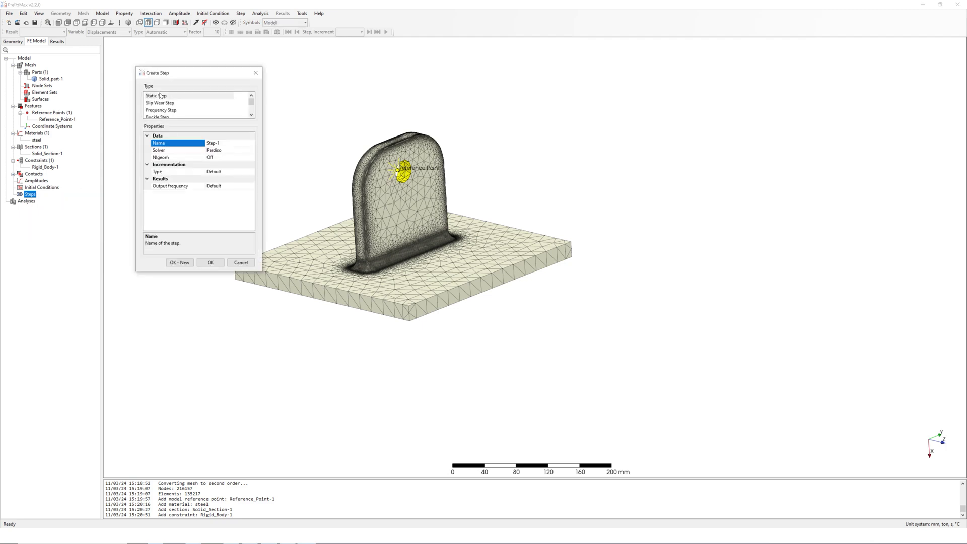
click(233, 175)
click(233, 175)
click(220, 187)
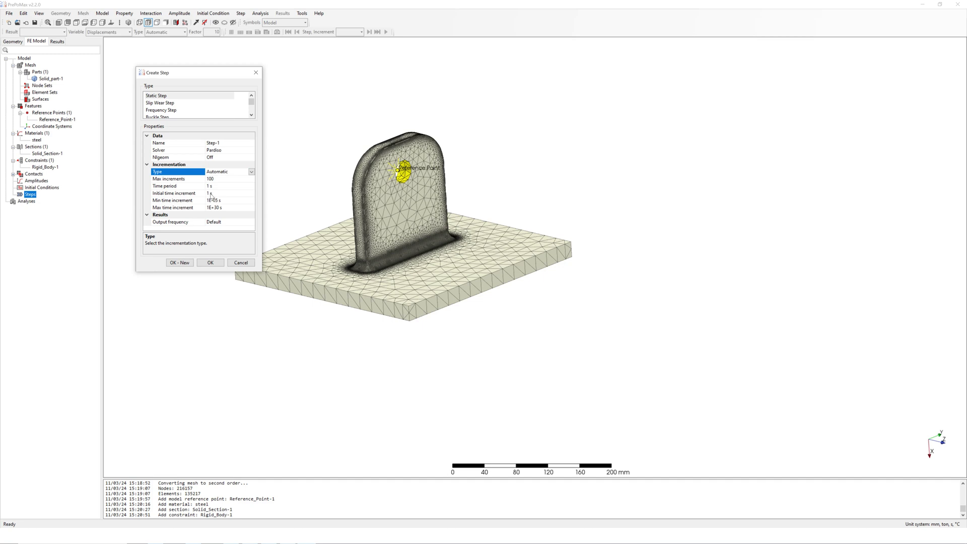
click(210, 193)
drag(210, 193, 204, 193)
text(0.5)
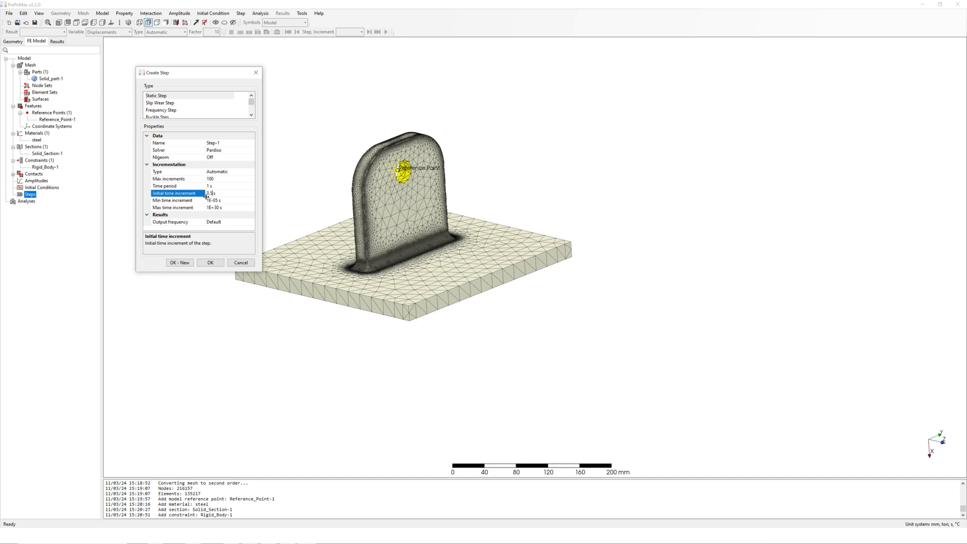
click(210, 262)
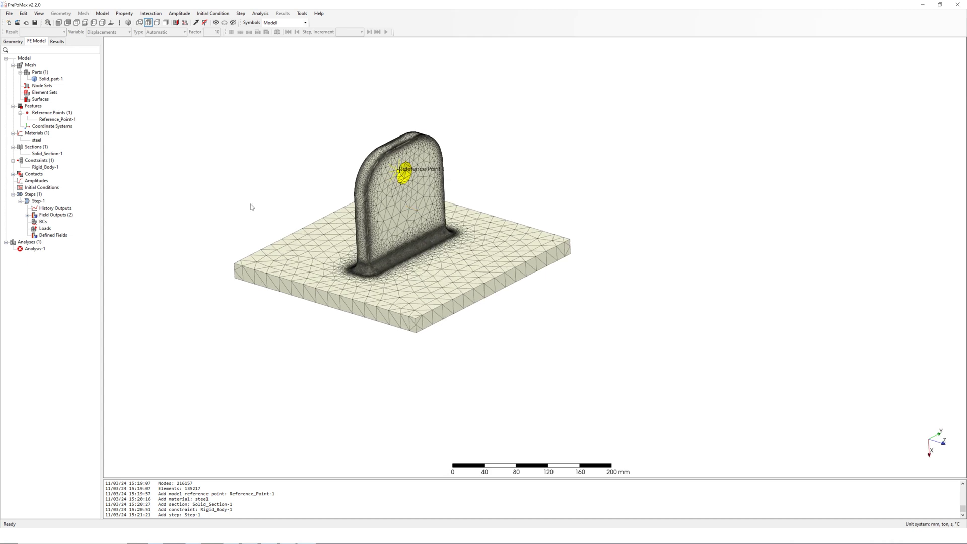
- Create a fixed boundary condition on the two opposite side faces of the base plate that run parallel to the lug
right_click(43, 222)
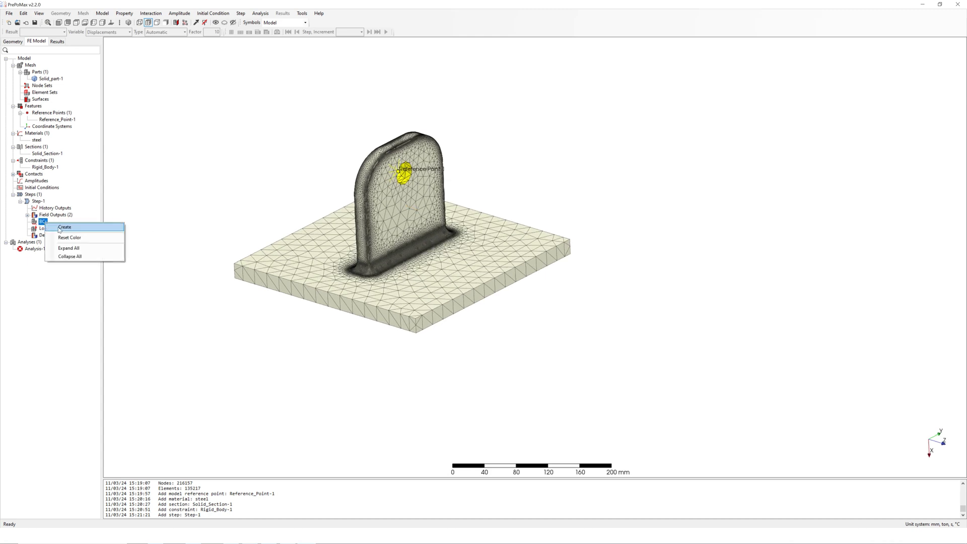
click(56, 226)
click(153, 97)
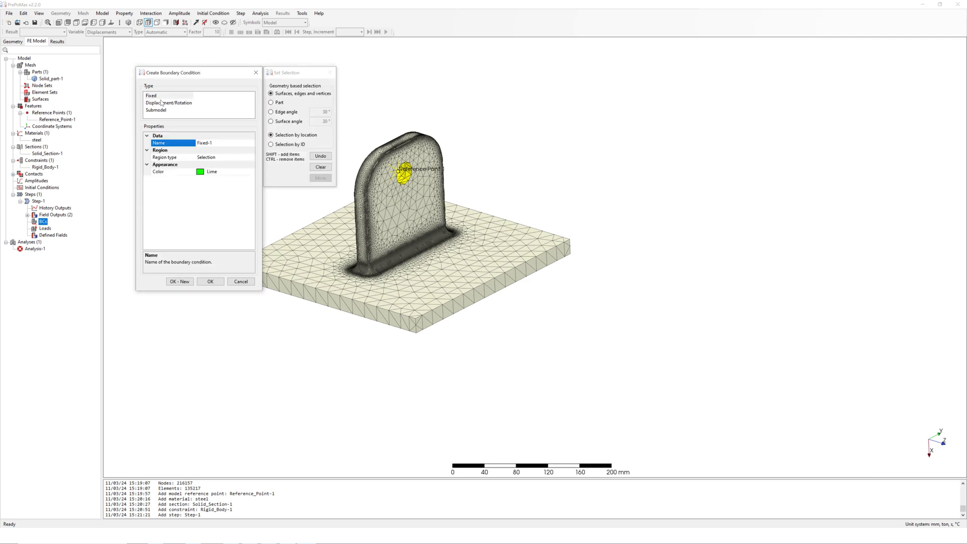
click(433, 320)
scroll(399, 339, down, 2)
middle_drag(399, 339, 453, 358)
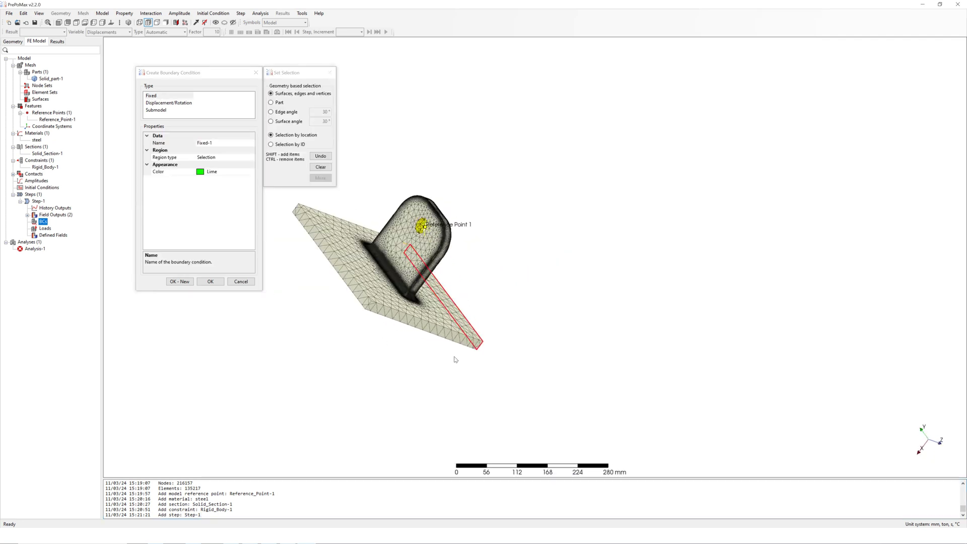
click(355, 292)
middle_drag(355, 291, 345, 335)
click(207, 282)
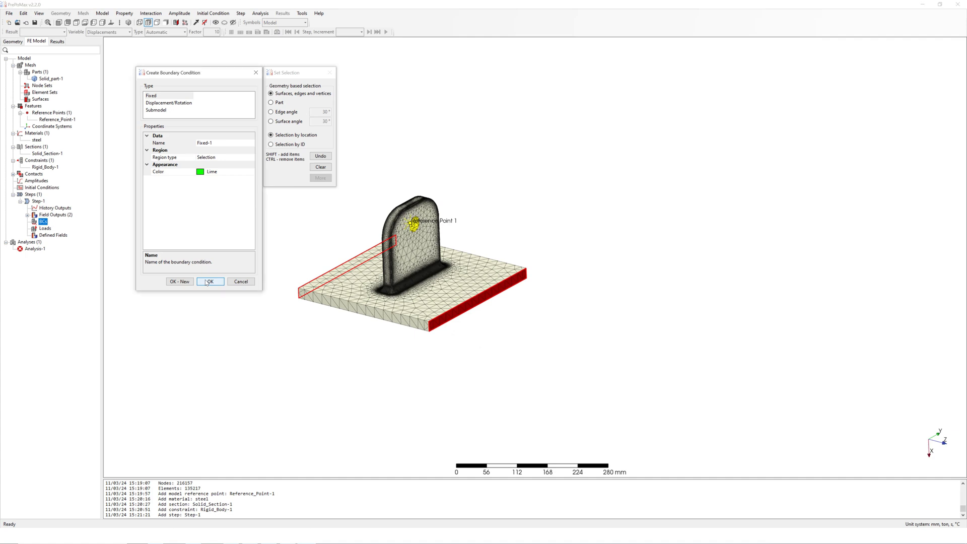
click(208, 282)
- Create a concentrated force on Reference_Point-1 with components F1 -10000 N and F3 5000 N
middle_drag(222, 300, 261, 341)
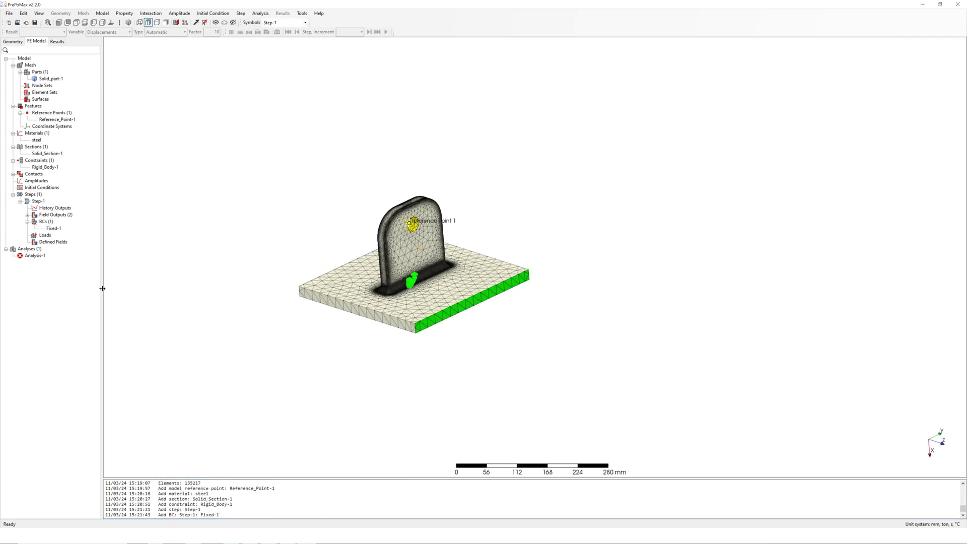
right_click(46, 235)
click(64, 239)
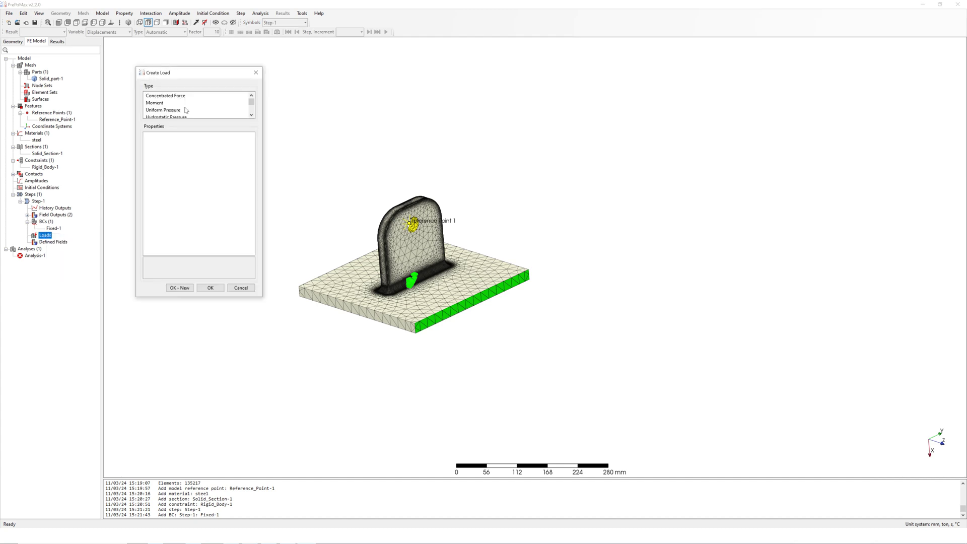
click(177, 99)
click(235, 161)
click(236, 175)
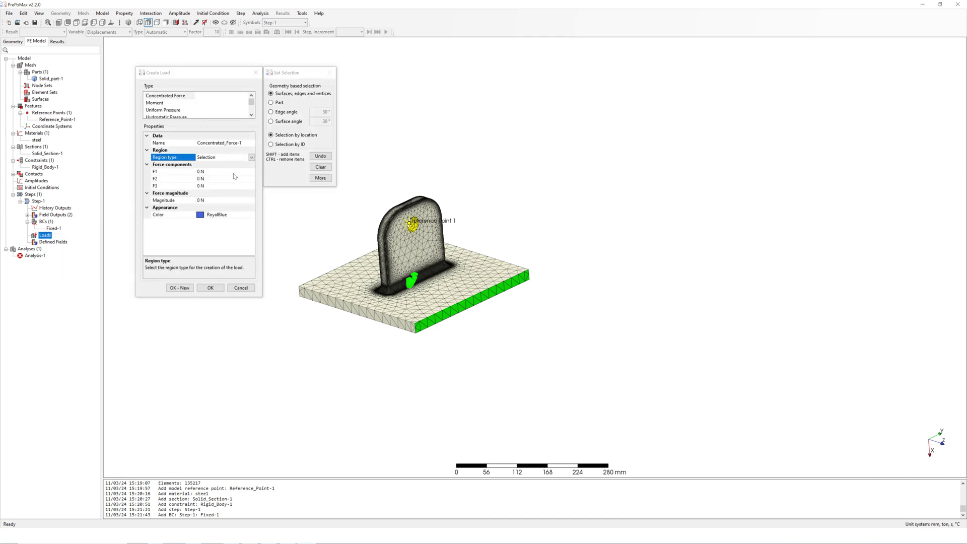
click(197, 180)
text(-100)
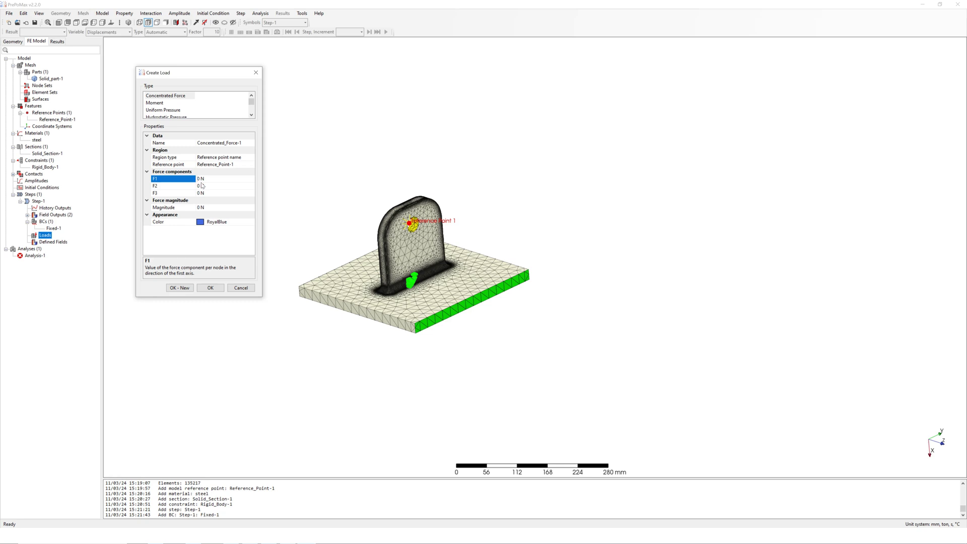
text(00)
click(200, 194)
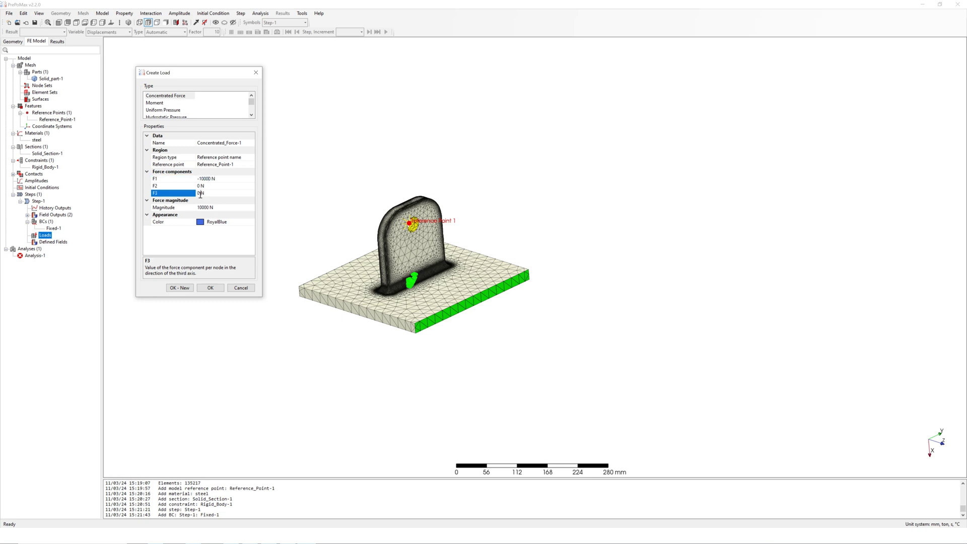
text(5000)
click(216, 200)
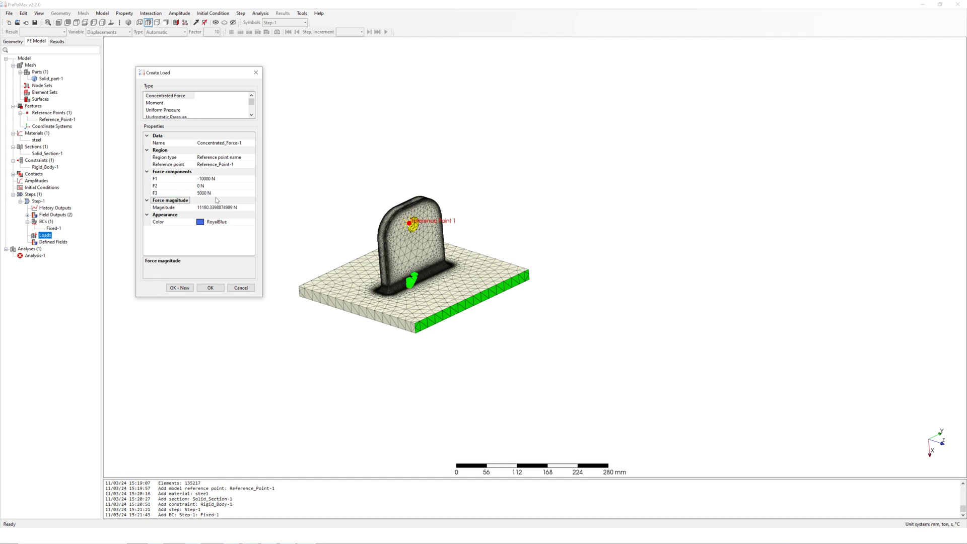
click(210, 288)
- Run Analysis-1 and check the job status in the monitor
mouse_move(266, 318)
mouse_down()
mouse_move(240, 285)
mouse_move(210, 297)
mouse_move(257, 327)
mouse_up()
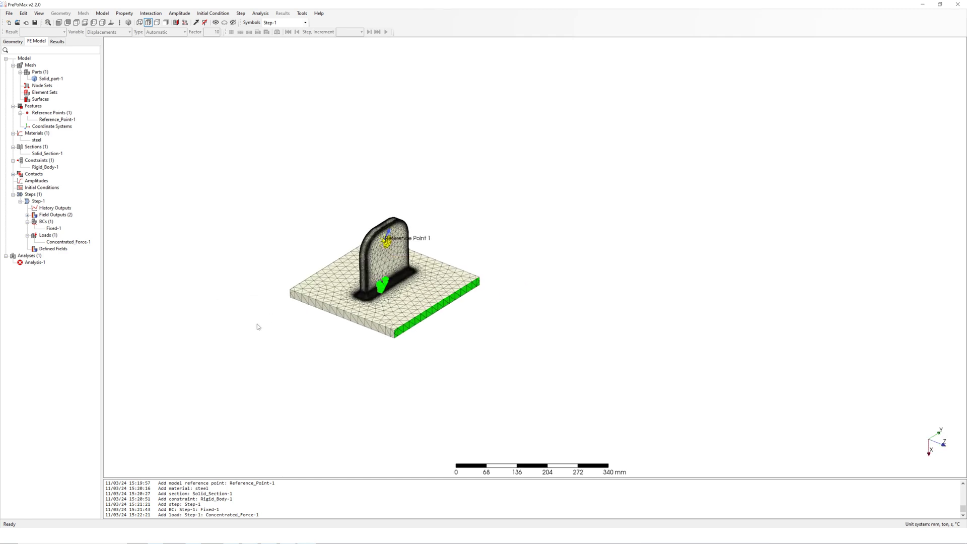
scroll(227, 269, up, 3)
scroll(320, 225, down, 2)
middle_drag(322, 232, 326, 249)
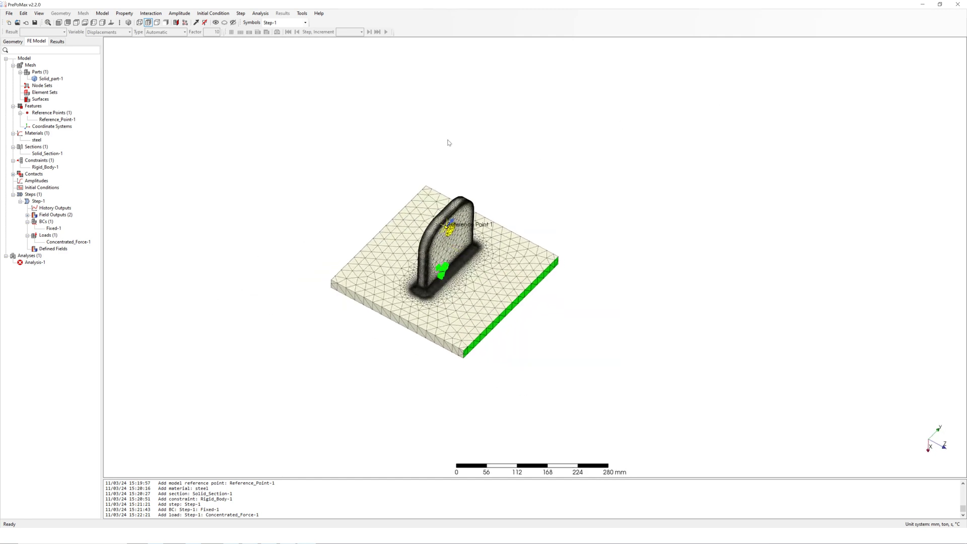
right_click(41, 262)
click(71, 298)
click(481, 284)
drag(286, 69, 269, 55)
click(162, 72)
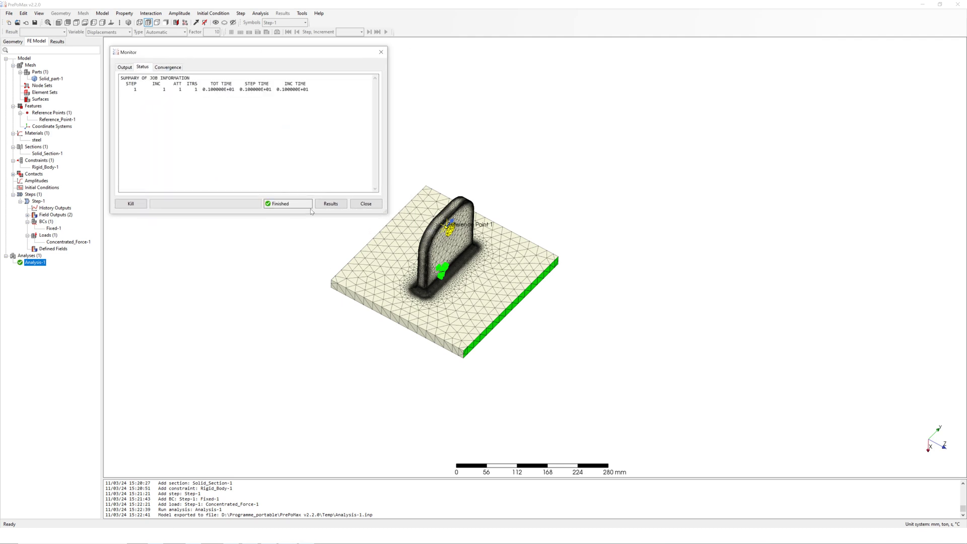
- Open the results of the finished analysis and hide Reference_Point-1 in the results model
click(332, 207)
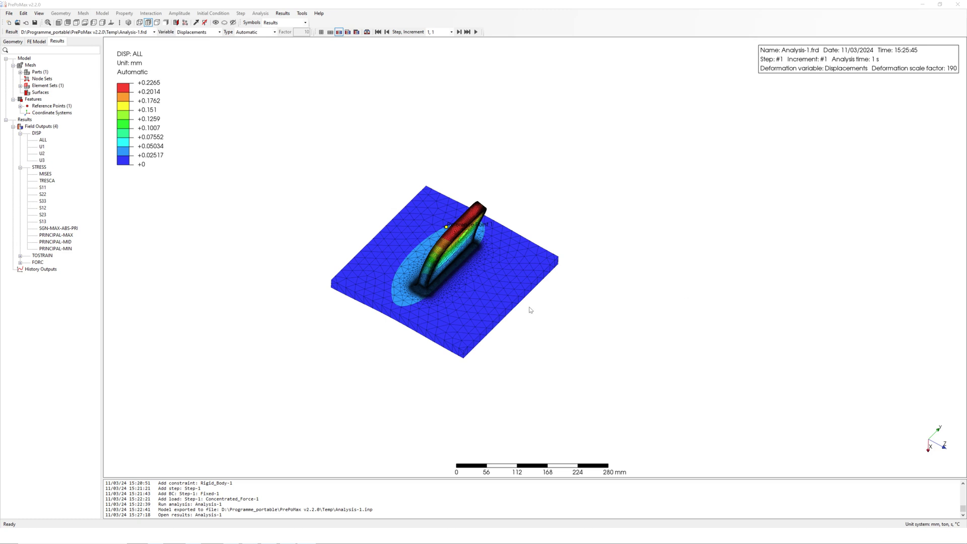
middle_drag(529, 309, 443, 272)
right_click(52, 106)
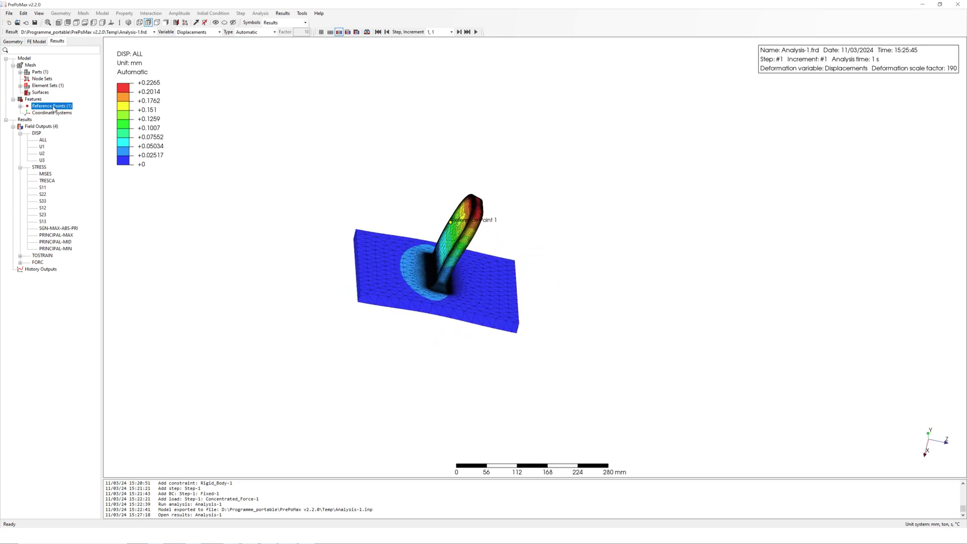
click(20, 106)
right_click(53, 113)
click(75, 140)
- Display the von Mises stress on the deformed lug and base plate
middle_drag(267, 274, 367, 262)
click(50, 182)
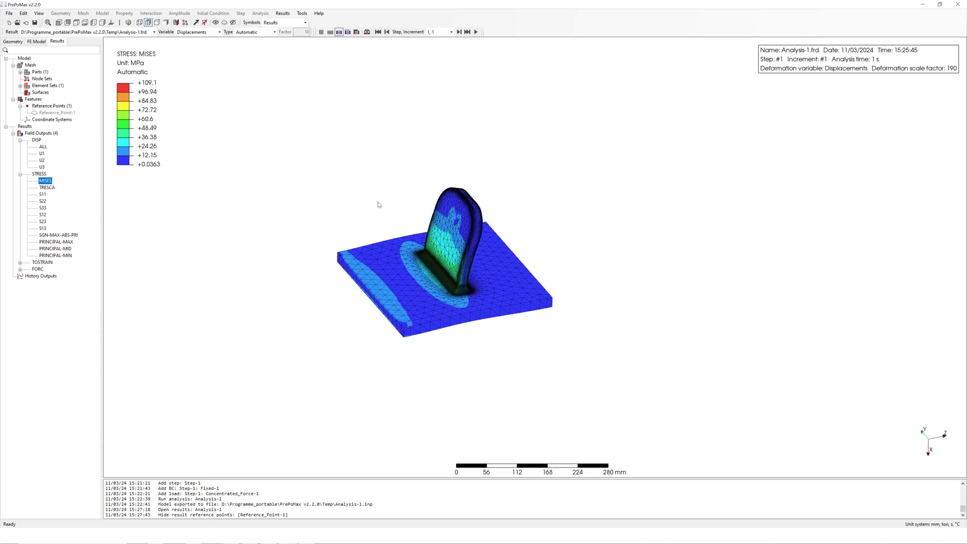
middle_drag(379, 205, 466, 247)
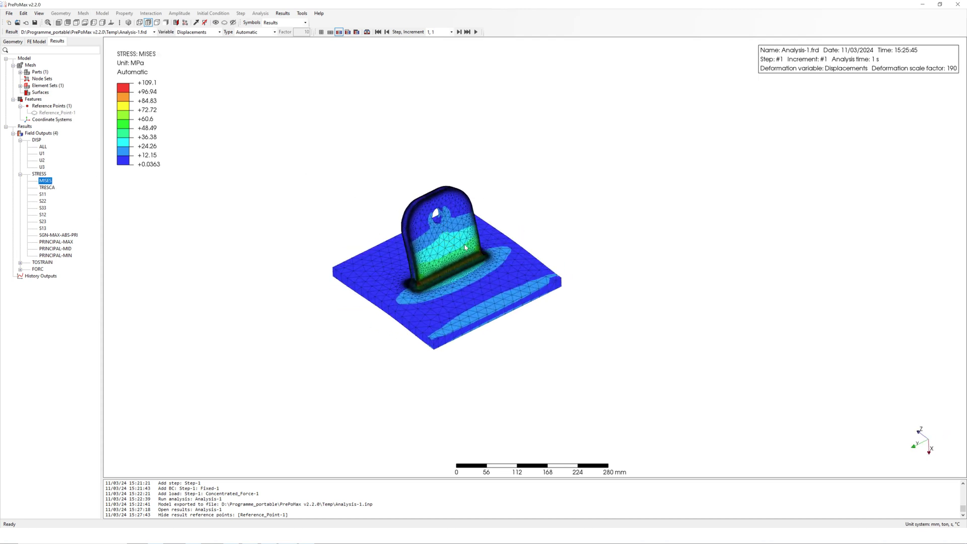
- Turn on the display of the maximum value and its location in the post-processing settings
double_click(154, 105)
drag(179, 53, 284, 133)
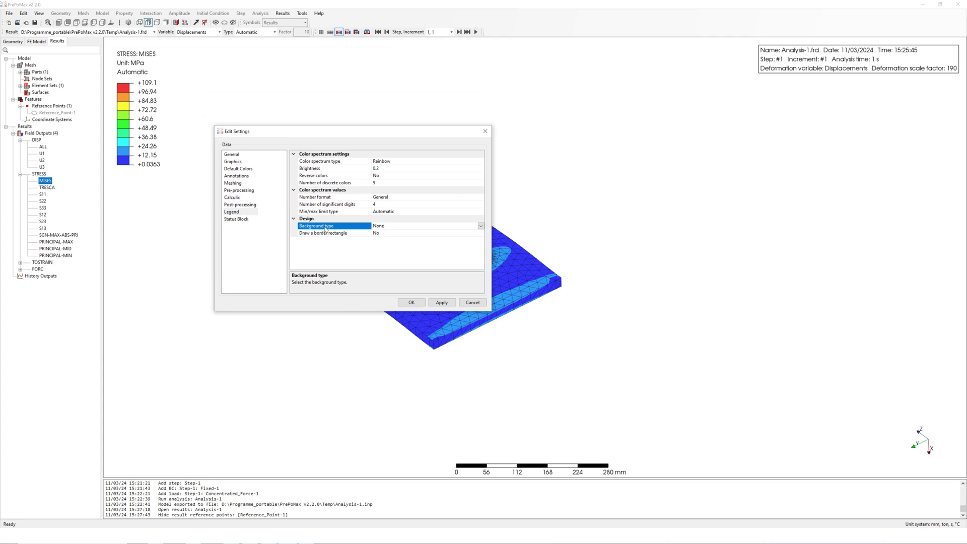
click(240, 205)
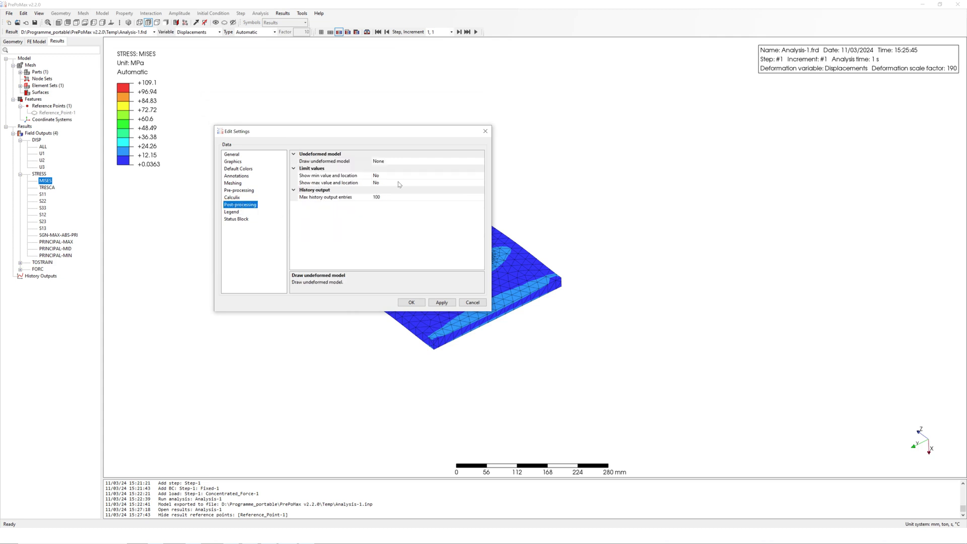
click(473, 183)
click(481, 185)
click(391, 191)
click(442, 302)
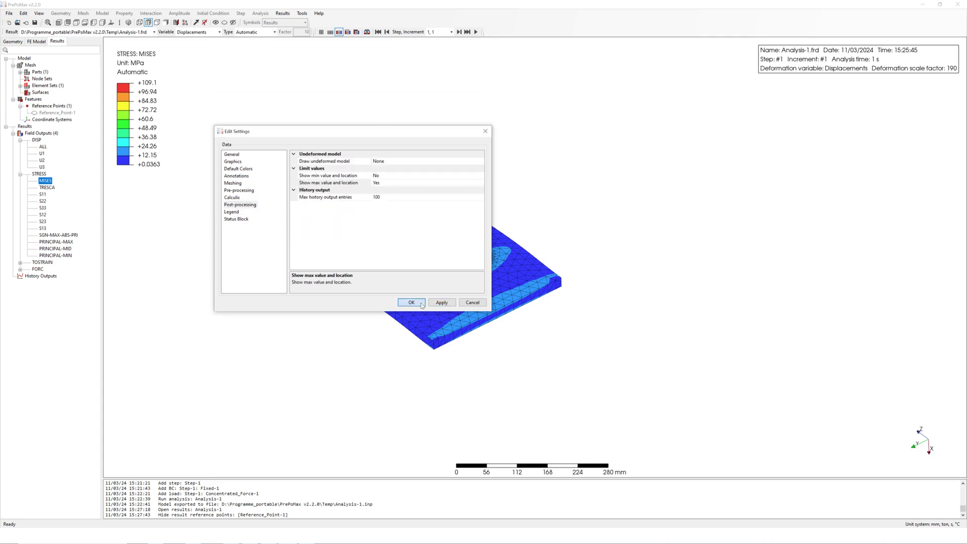
click(424, 304)
- Move the maximum value annotation clear of the lug and examine the von Mises stress along the weld
drag(437, 242, 334, 326)
middle_drag(385, 285, 416, 265)
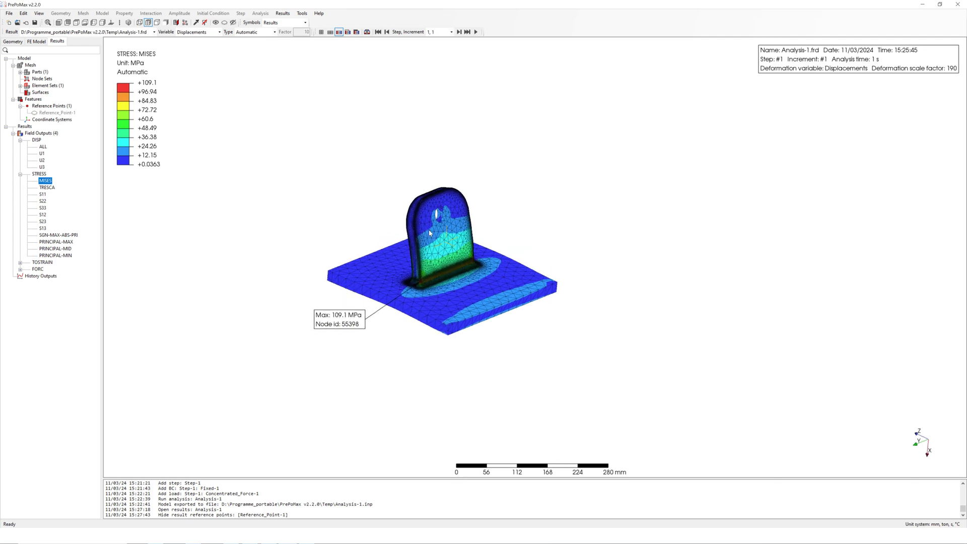
scroll(415, 265, up, 1)
scroll(423, 274, up, 4)
scroll(434, 282, down, 2)
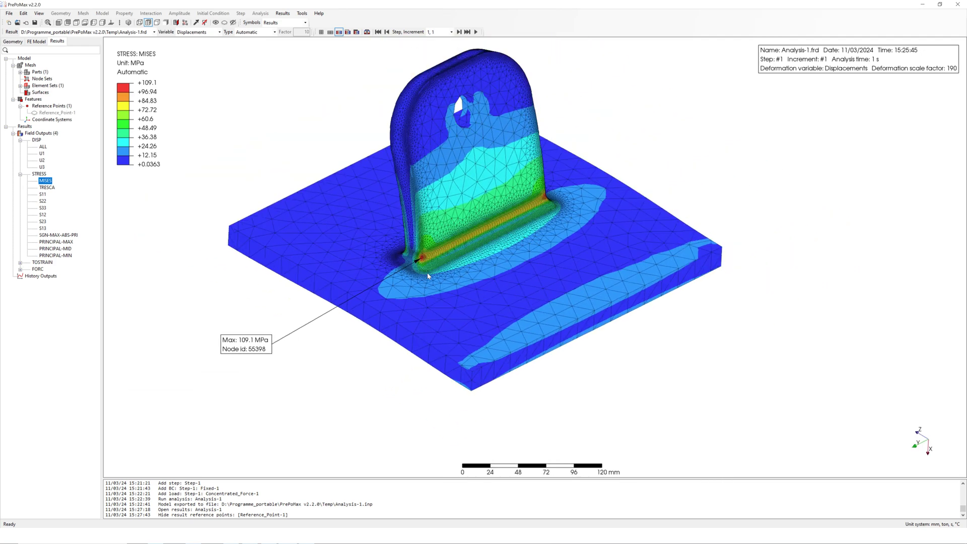
scroll(435, 283, down, 1)
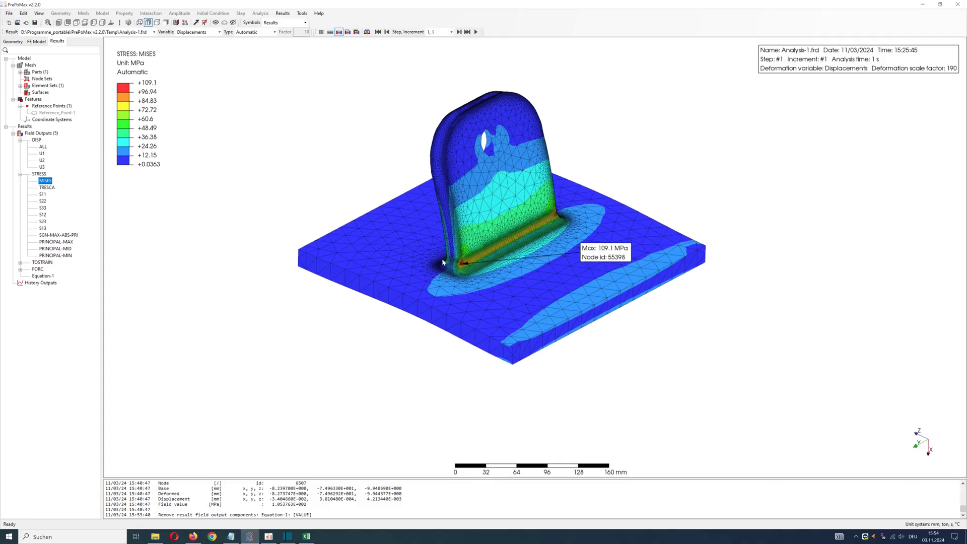
- Review the stress components S11 and S12 on the deformed lug and return to the von Mises stress
click(43, 194)
middle_drag(499, 291, 513, 278)
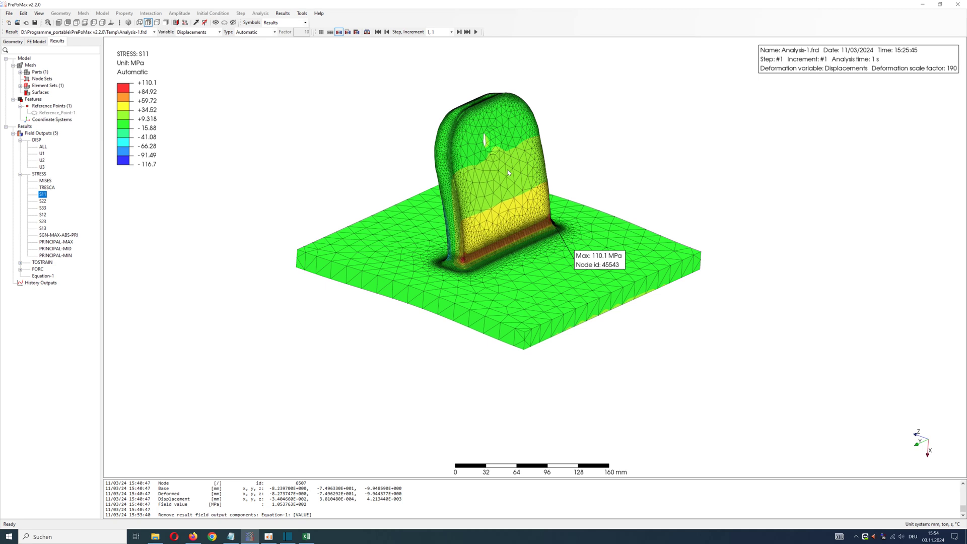
click(43, 215)
middle_drag(441, 334, 471, 267)
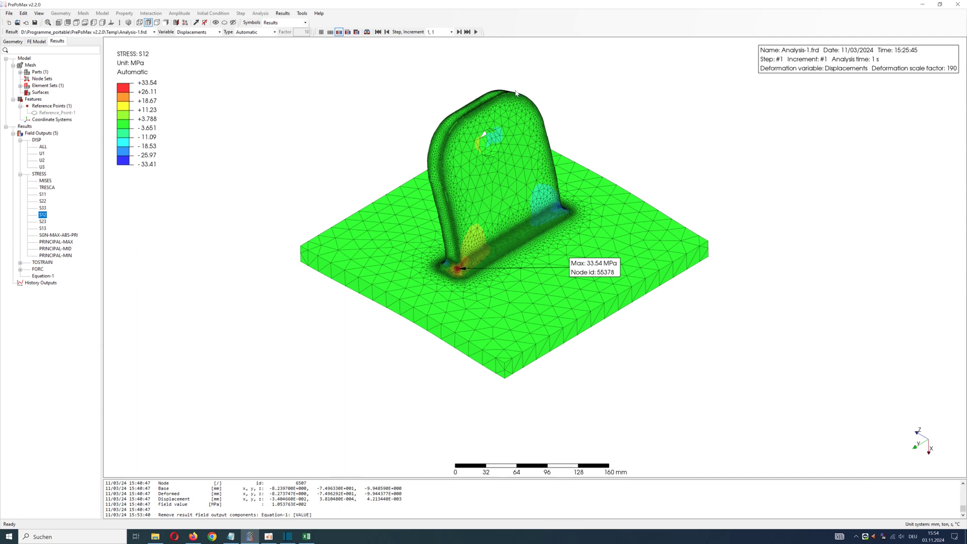
click(45, 180)
- Start a new result field output of type Equation and move its dialog clear of the model
click(282, 13)
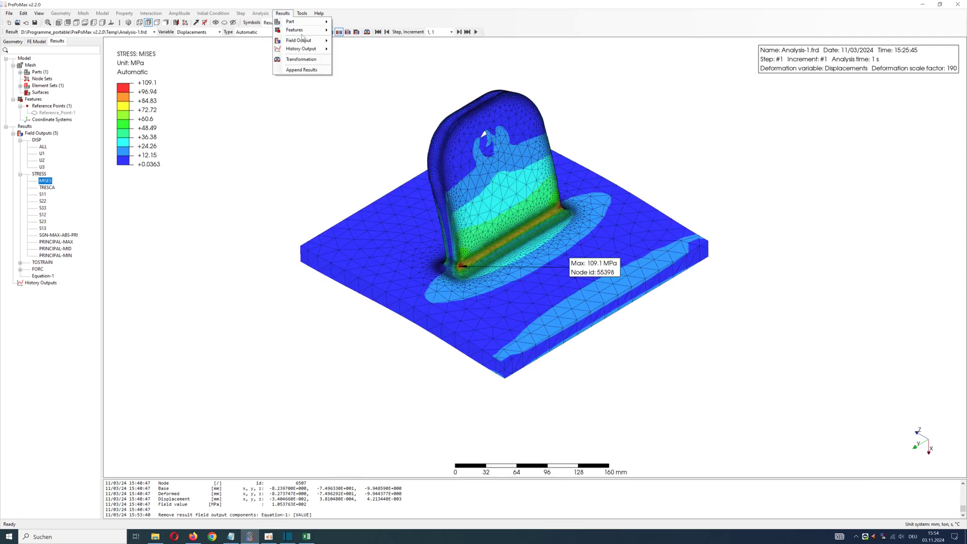
mouse_move(302, 40)
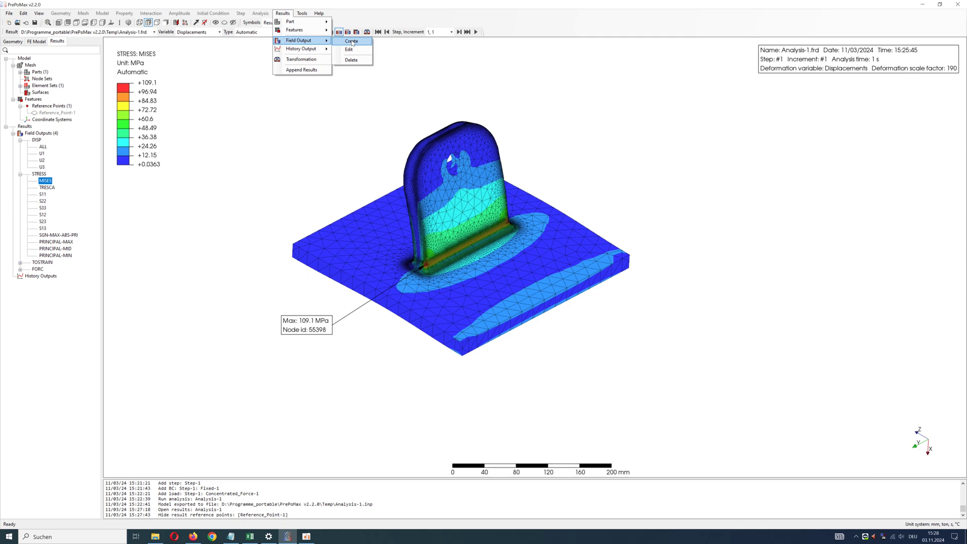
click(347, 40)
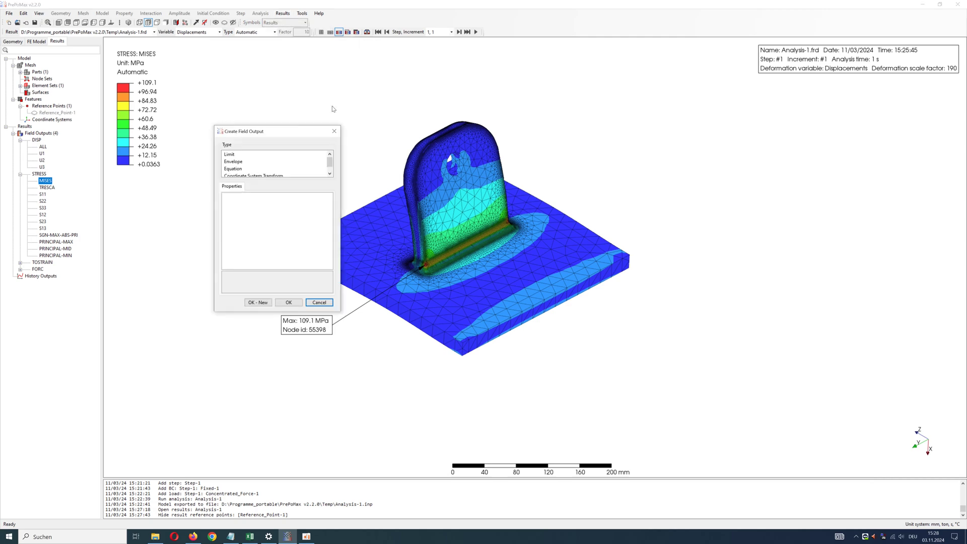
drag(291, 131, 717, 178)
click(670, 214)
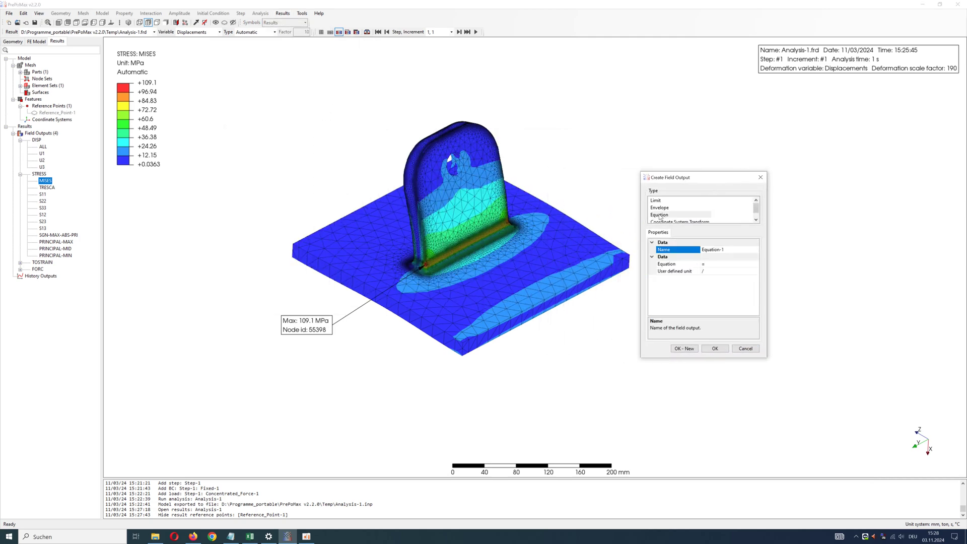
- Enter the field output equation =sqrt(pow([STRESS.S11],2+pow([STRESS.S12],2)) and widen the dialog to show it in full
click(707, 264)
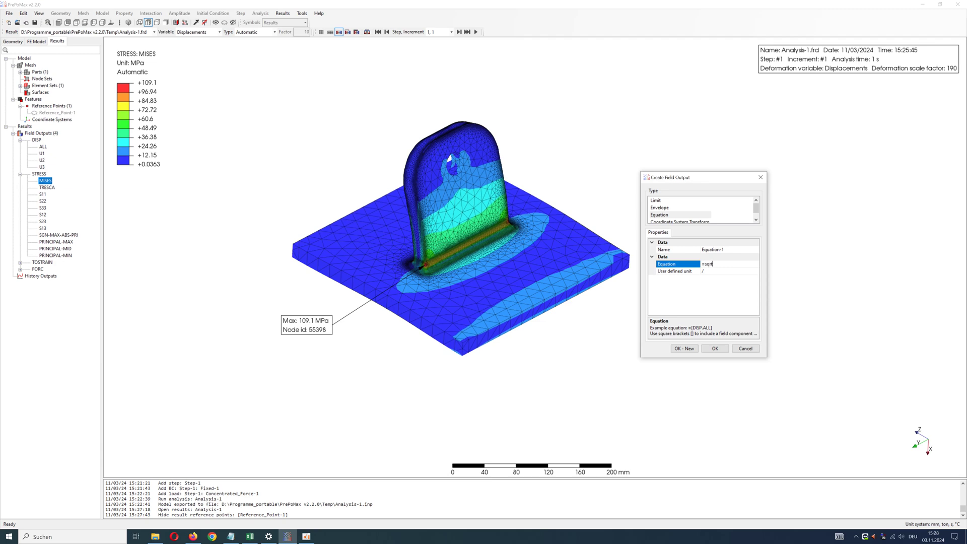
text(sqrt(po)
text(w([STRESS.S11],2+pow)
drag(767, 249, 916, 251)
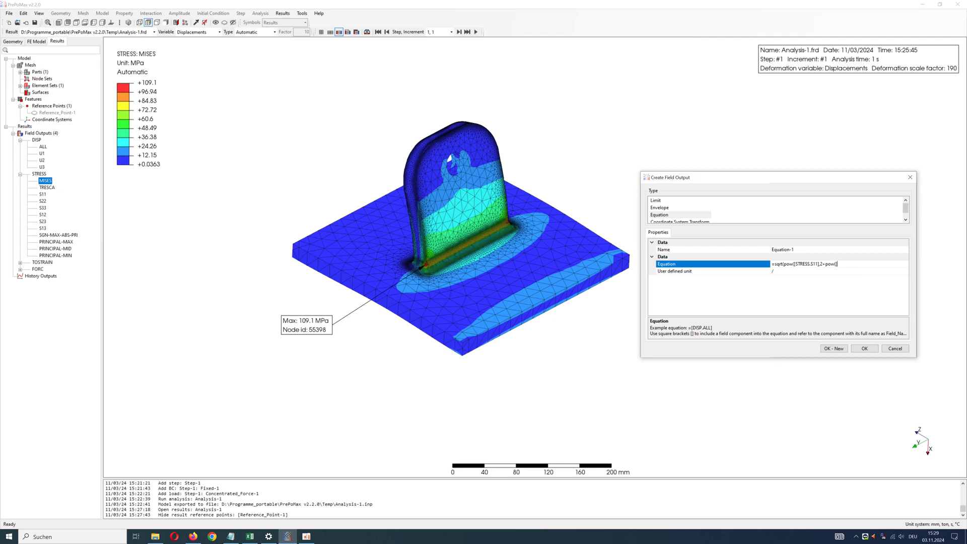
text(([STRESS.S12],2)
- Set the user defined unit to MPa and try to create the field output
key(Down)
text(M)
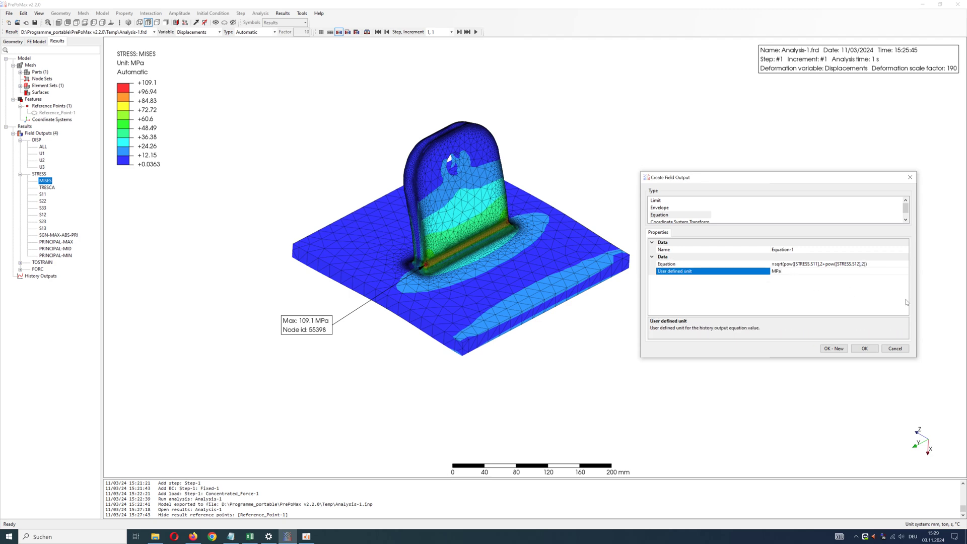
click(864, 349)
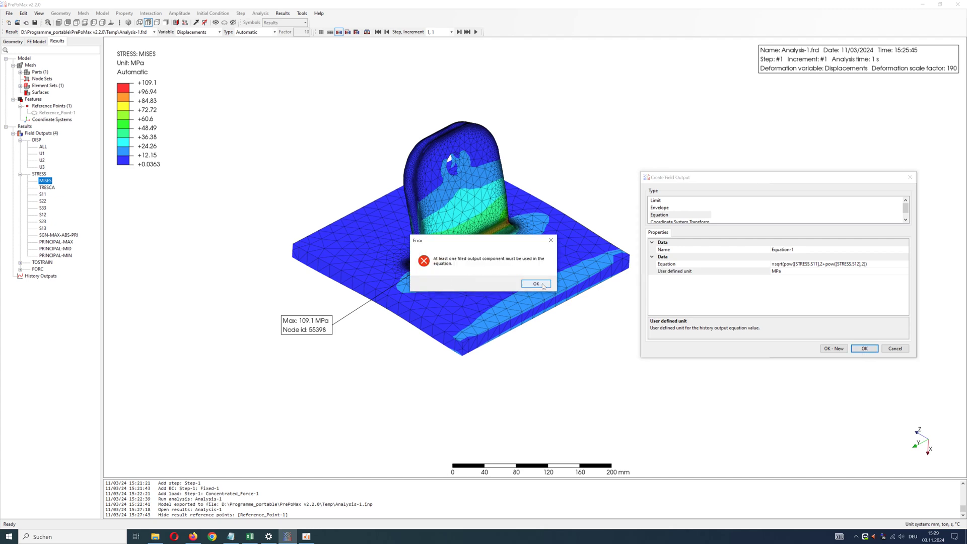
click(536, 284)
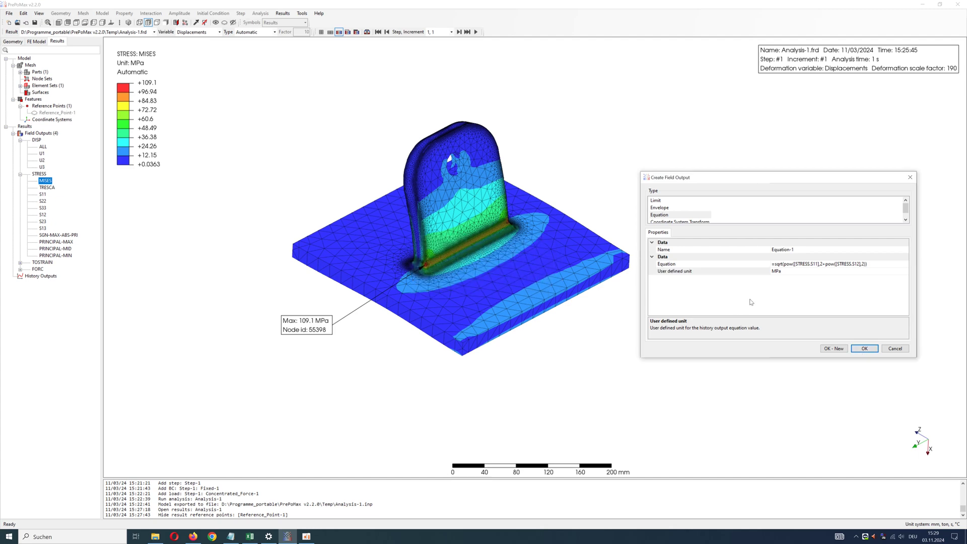
- Correct the equation to =sqrt(pow([STRESS.S11],2)+pow([STRESS.S12],2)) and create the field output
click(824, 264)
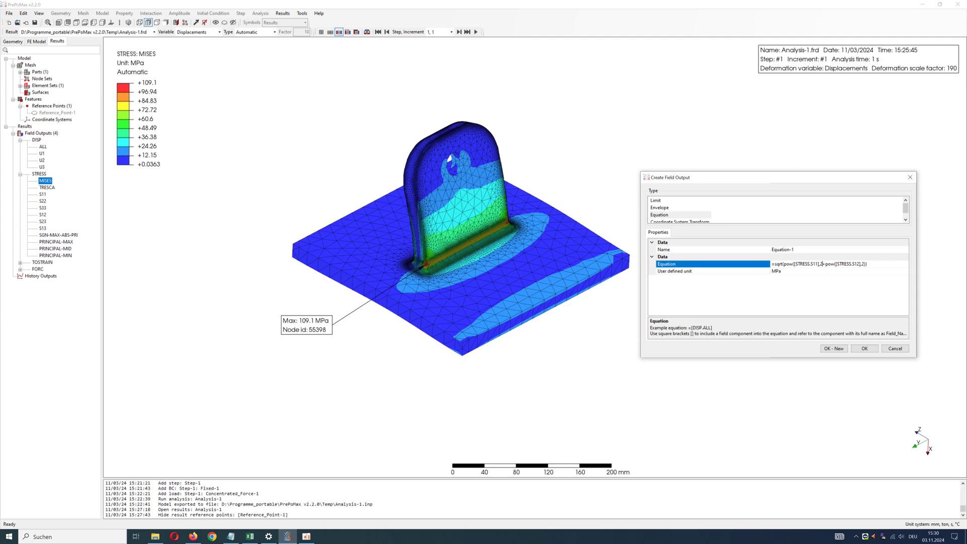
text())
click(864, 349)
middle_drag(541, 297, 520, 283)
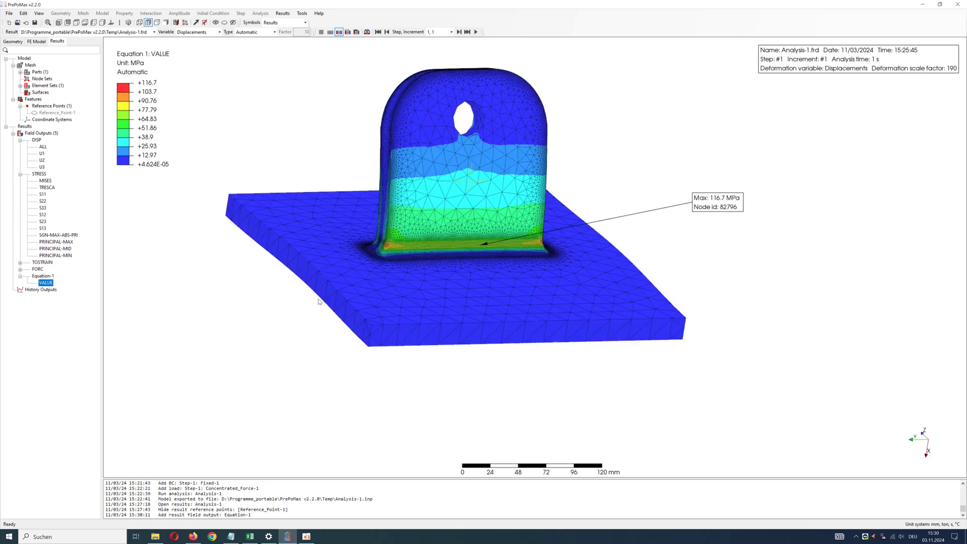
drag(318, 301, 396, 285)
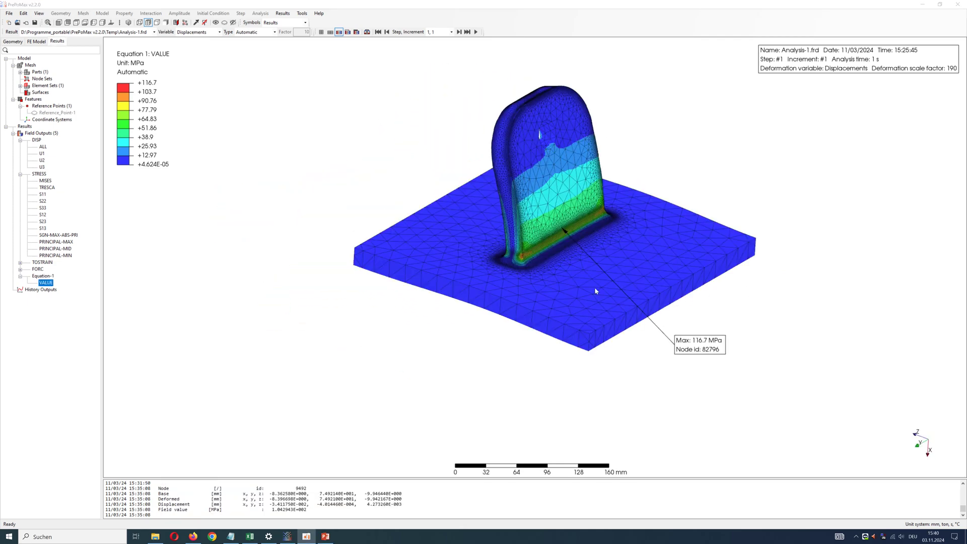
- Cut a temporary section through the lug and base plate and examine the Equation-1 stress around the weld root gap
middle_drag(596, 289, 642, 259)
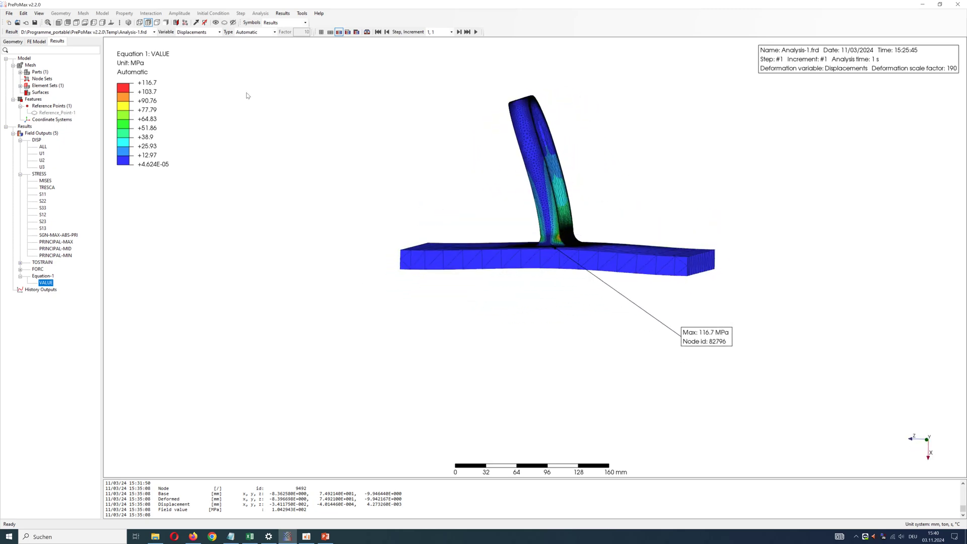
click(176, 23)
scroll(562, 254, up, 5)
scroll(563, 254, up, 10)
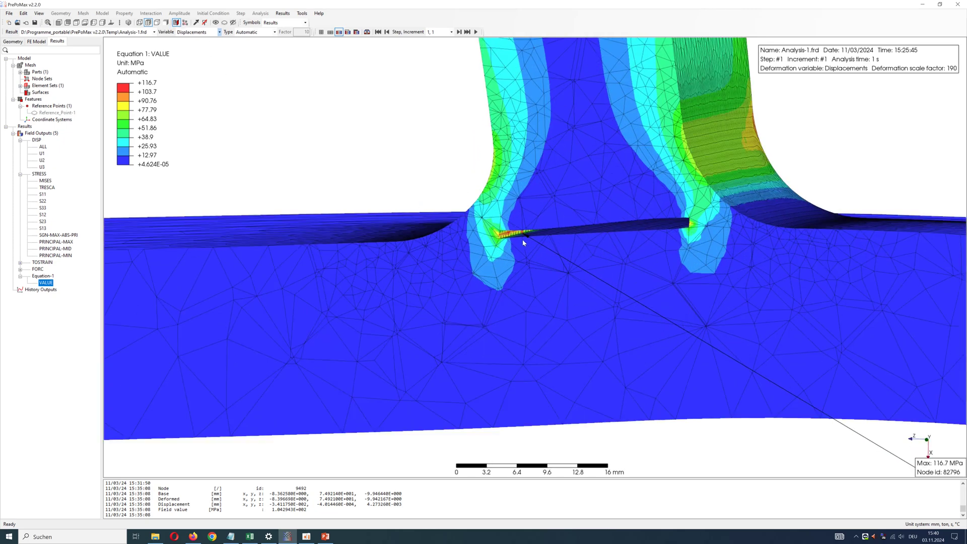
scroll(543, 240, down, 15)
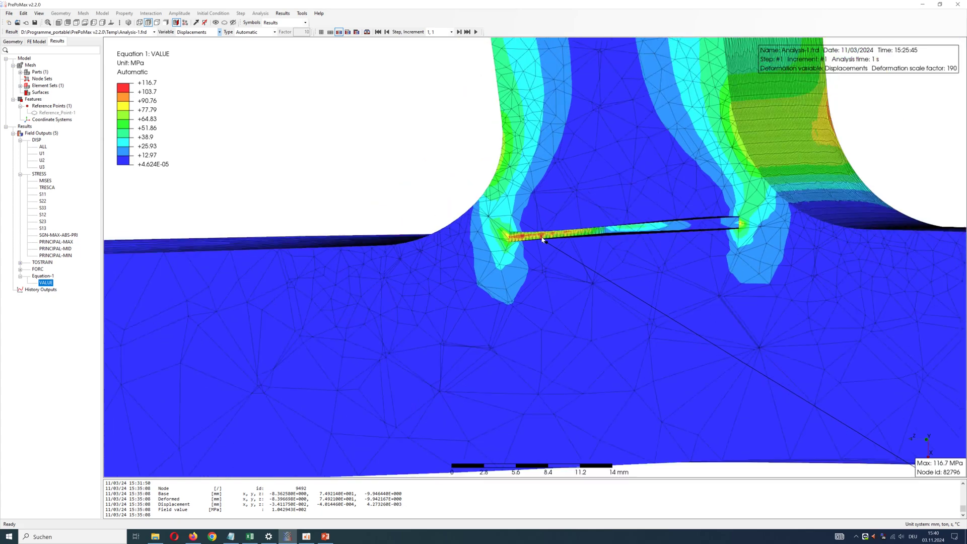
middle_drag(544, 242, 449, 285)
click(176, 24)
- Query the Equation-1 value at a node in the stress hot spot at the end of the weld
scroll(590, 246, up, 10)
scroll(592, 248, down, 2)
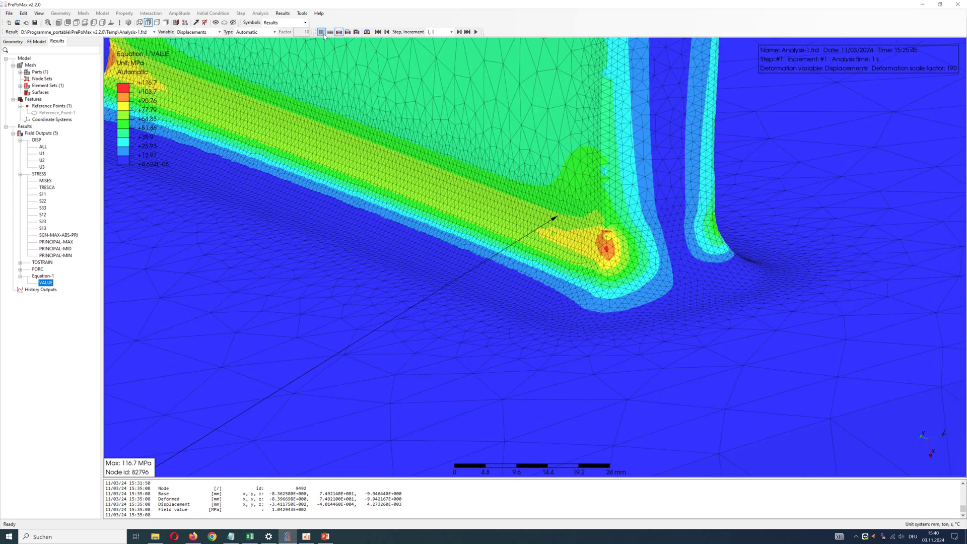
click(196, 23)
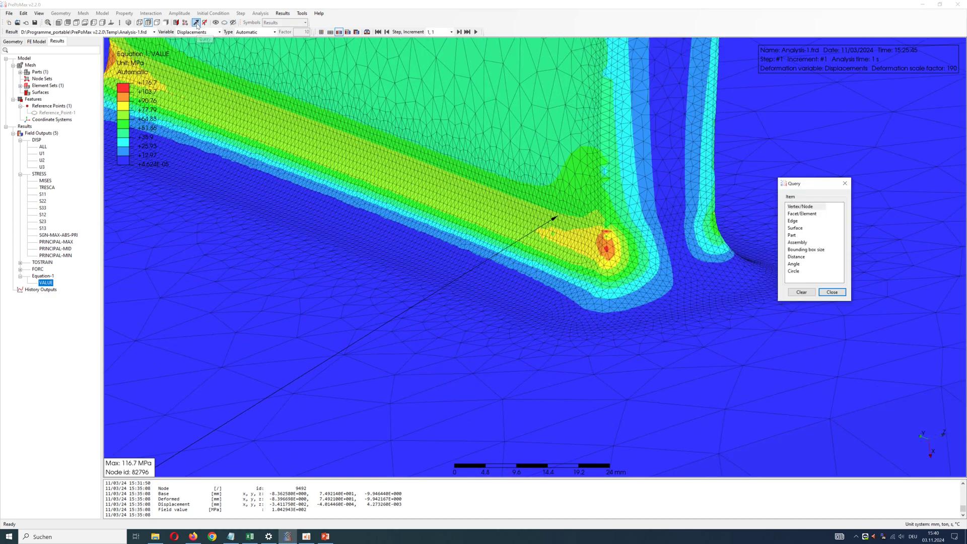
click(607, 251)
scroll(562, 246, down, 8)
middle_drag(624, 348, 672, 368)
click(832, 292)
- Arrange the node and maximum value annotations beside the lug and view the whole model with the Equation-1 stress
drag(665, 240, 796, 306)
middle_drag(654, 252, 582, 309)
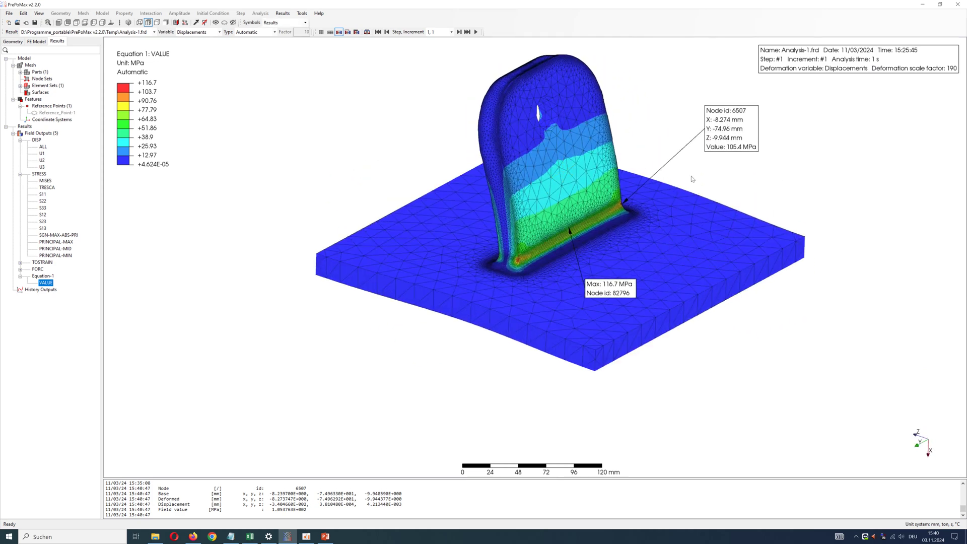
shift+middle_drag(668, 231, 615, 271)
scroll(613, 272, down, 2)
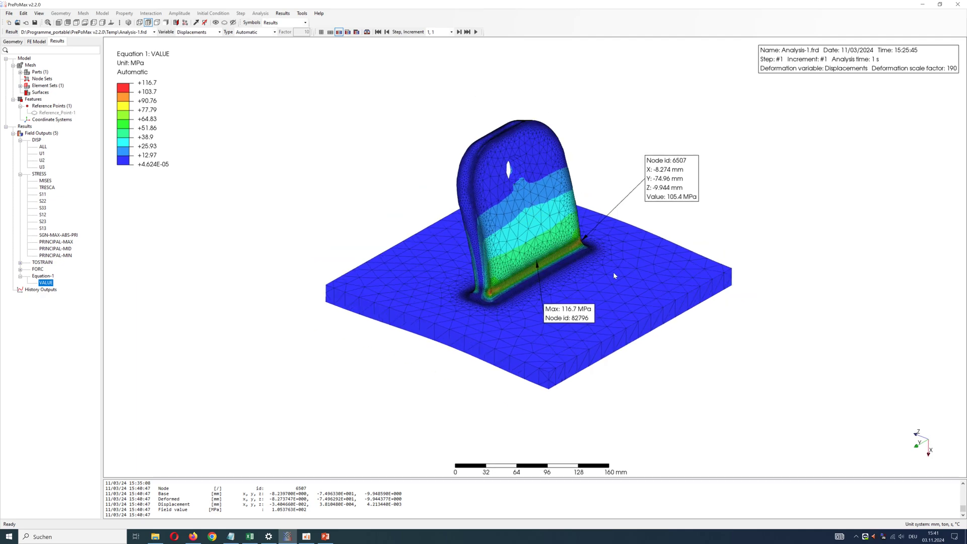